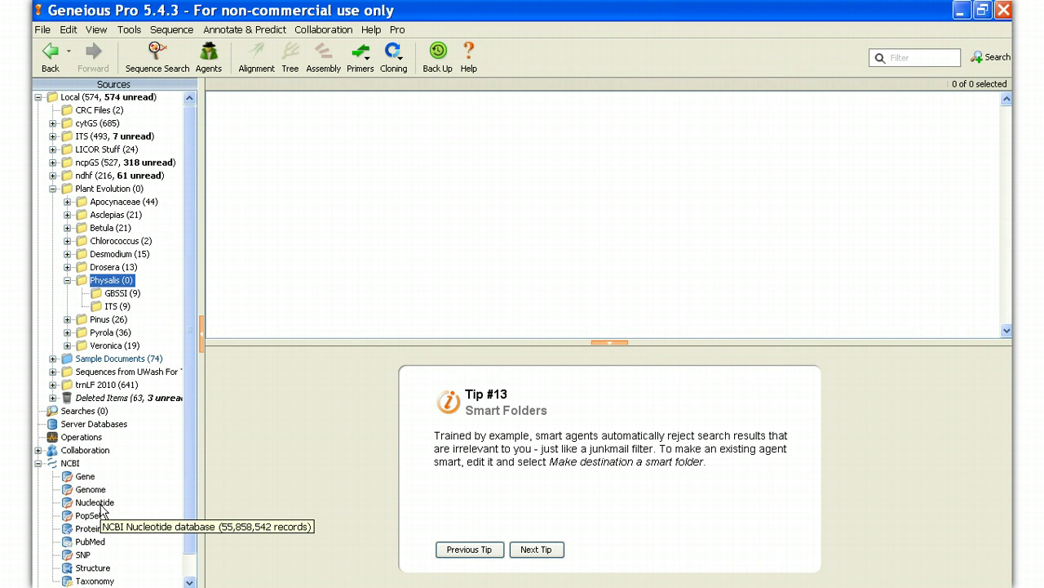
- Search NCBI Nucleotide for 'Physalis longifolia', returning 75 records
click(101, 505)
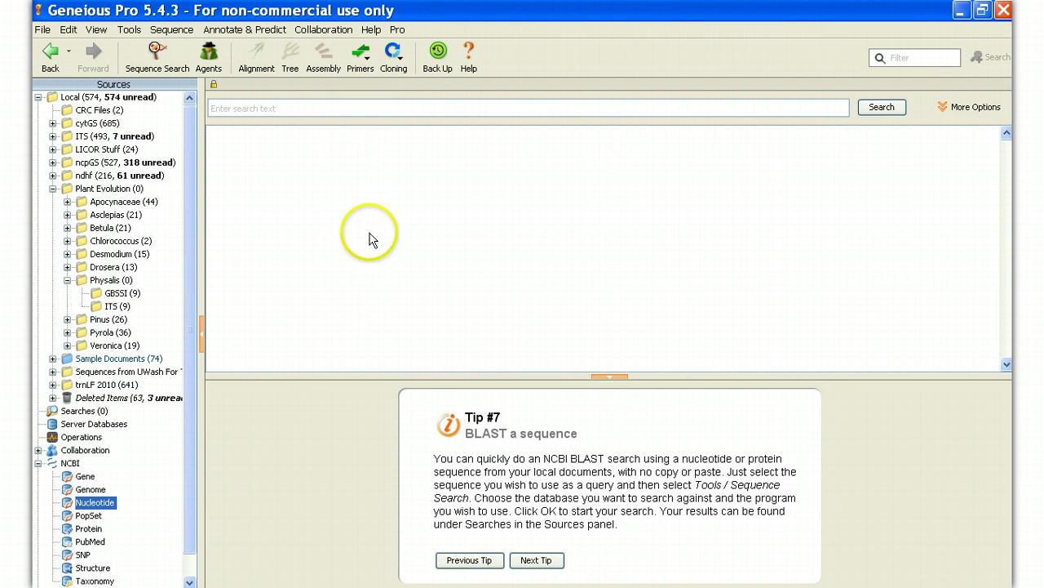
click(340, 108)
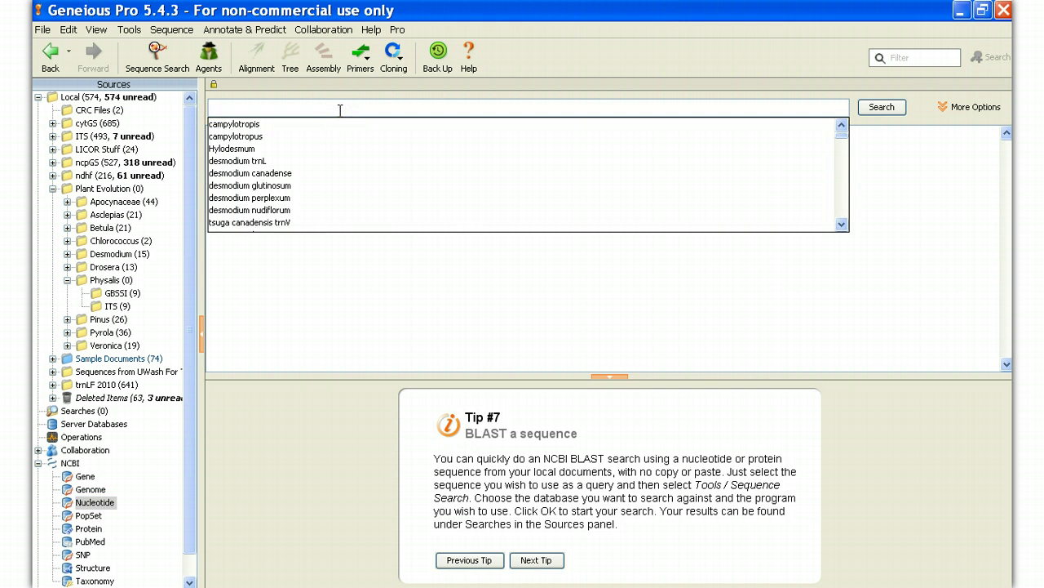
text(P)
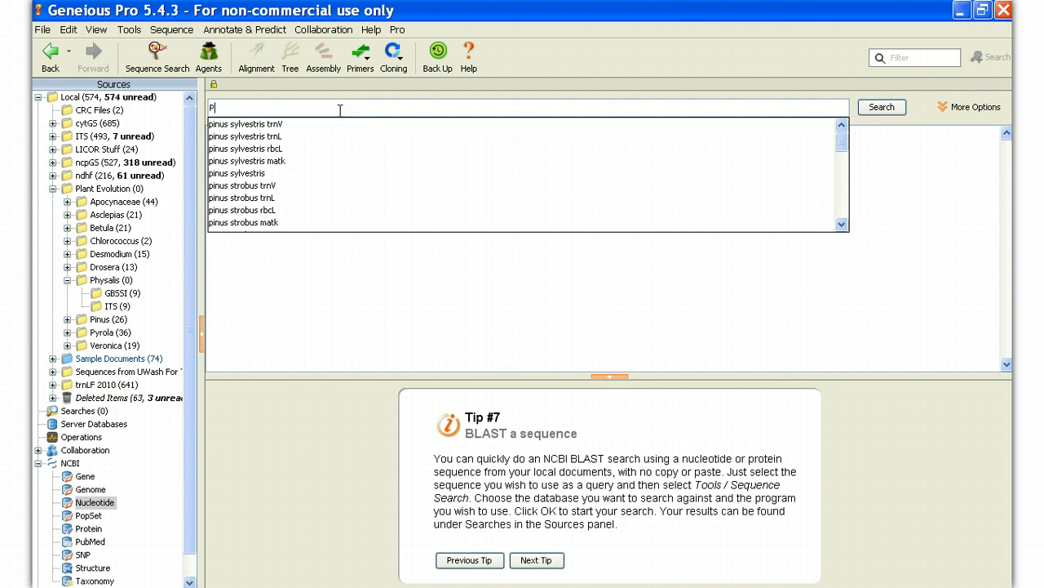
text(hysalis)
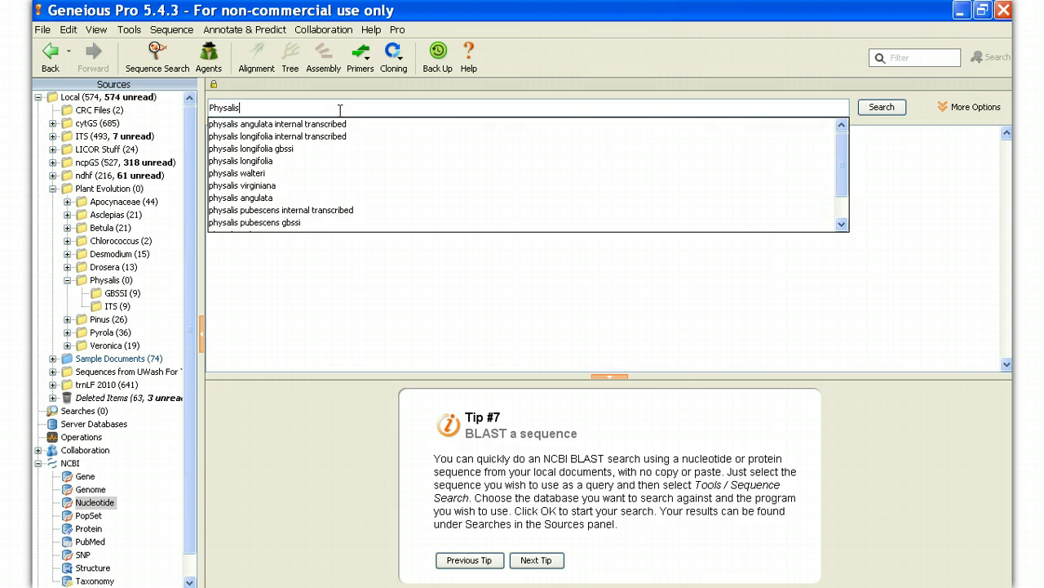
text( longifolia)
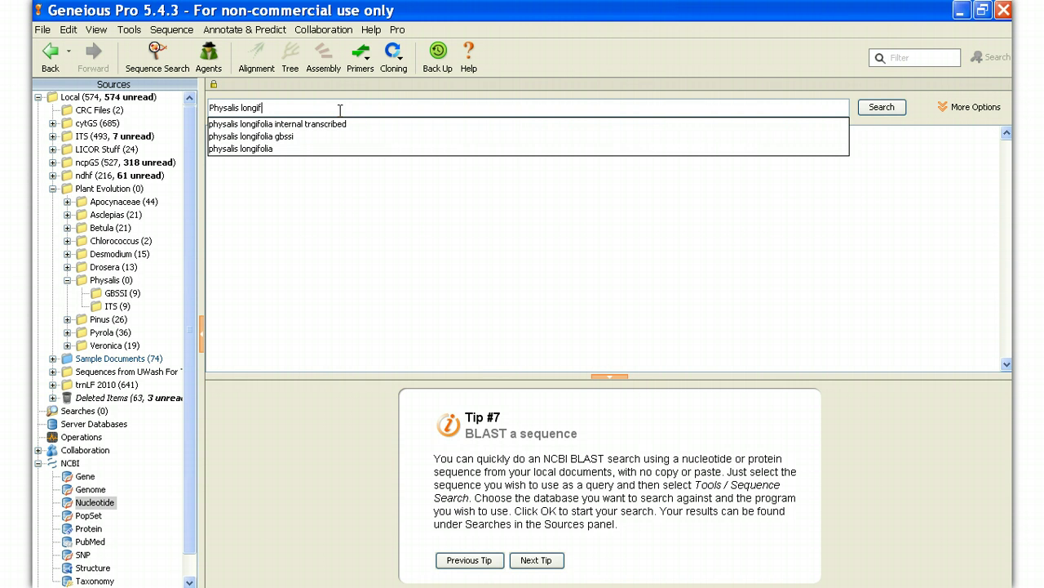
key(Return)
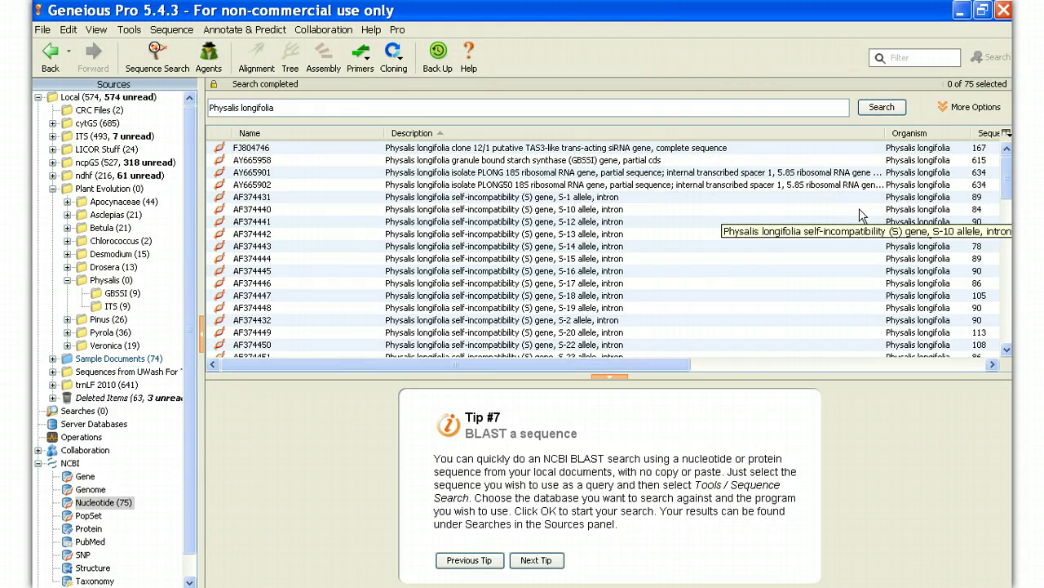
- Copy record AY665958 from the search results into the local Physalis GBSSI folder
click(1003, 186)
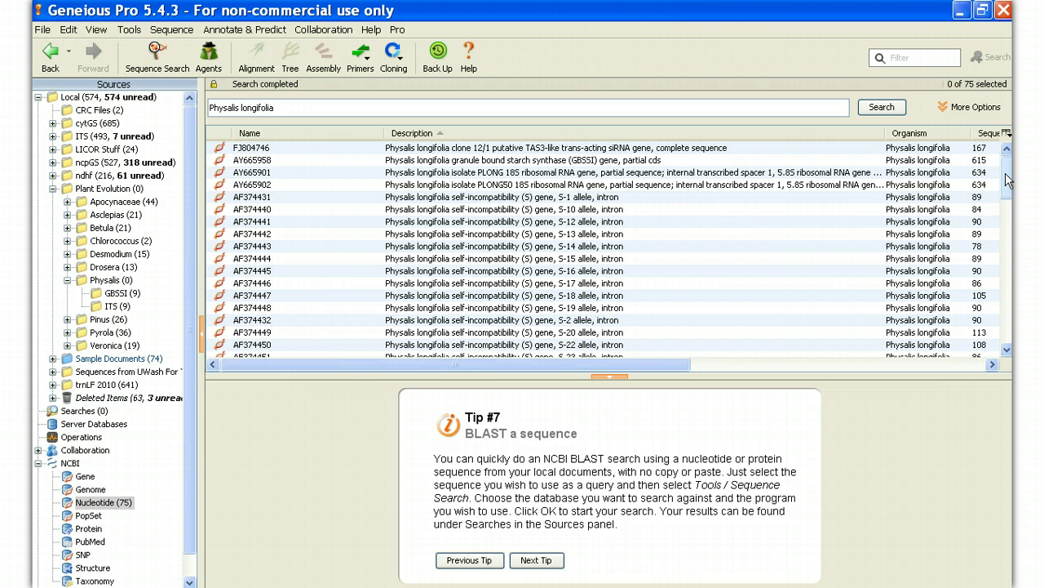
click(626, 174)
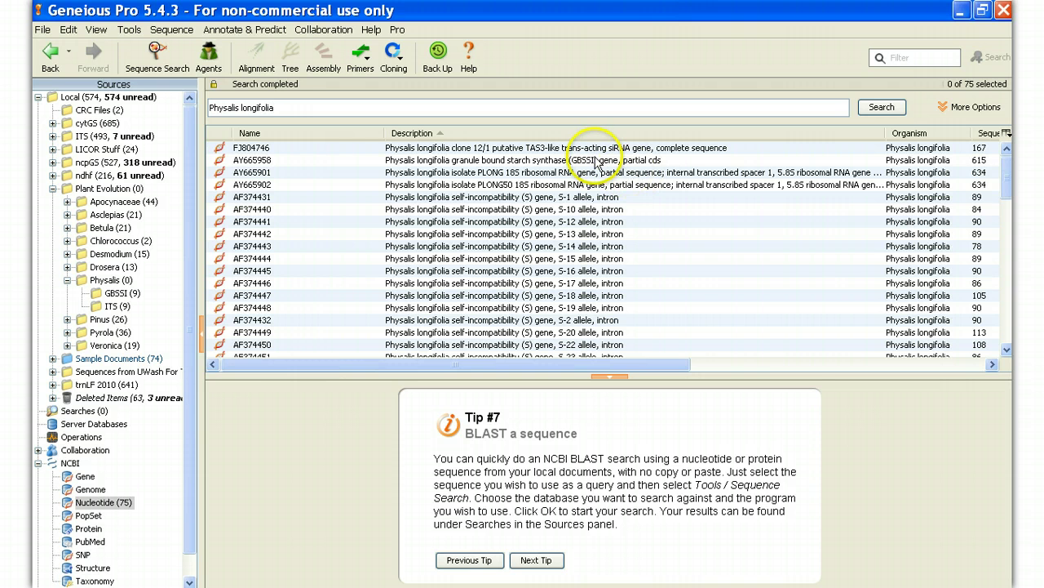
click(597, 161)
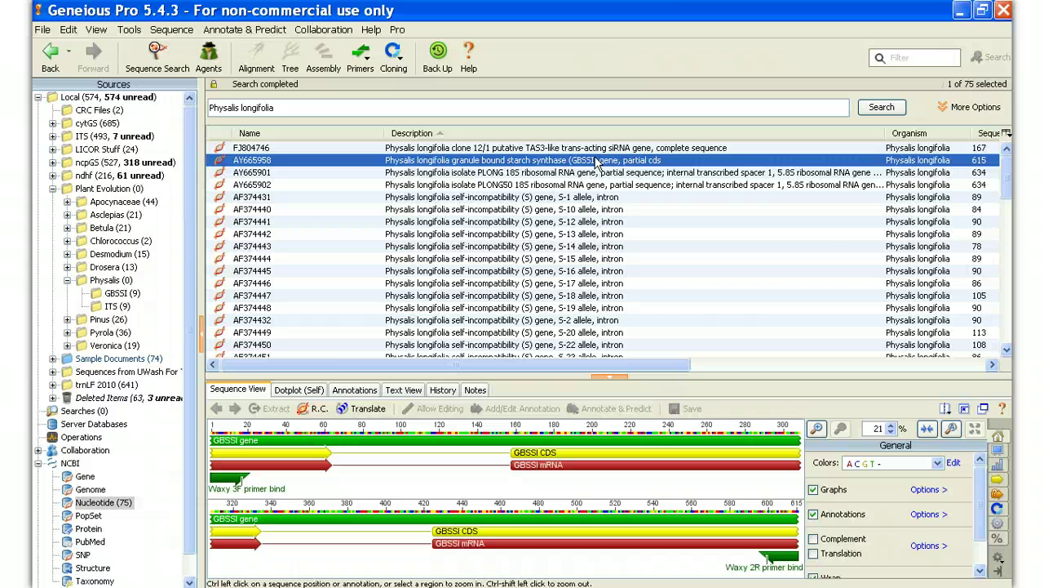
drag(597, 161, 116, 297)
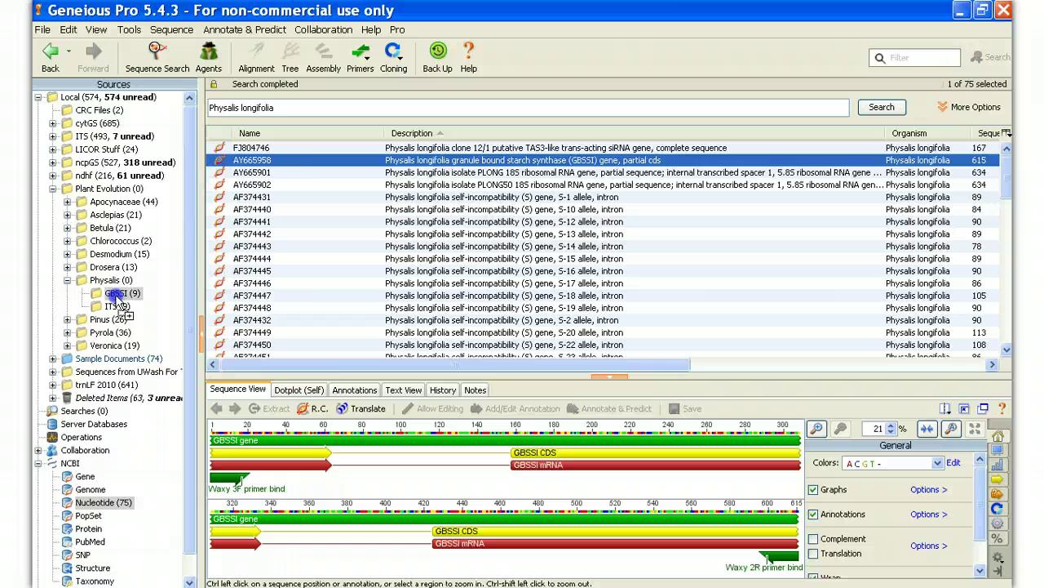
drag(116, 299, 116, 299)
click(108, 299)
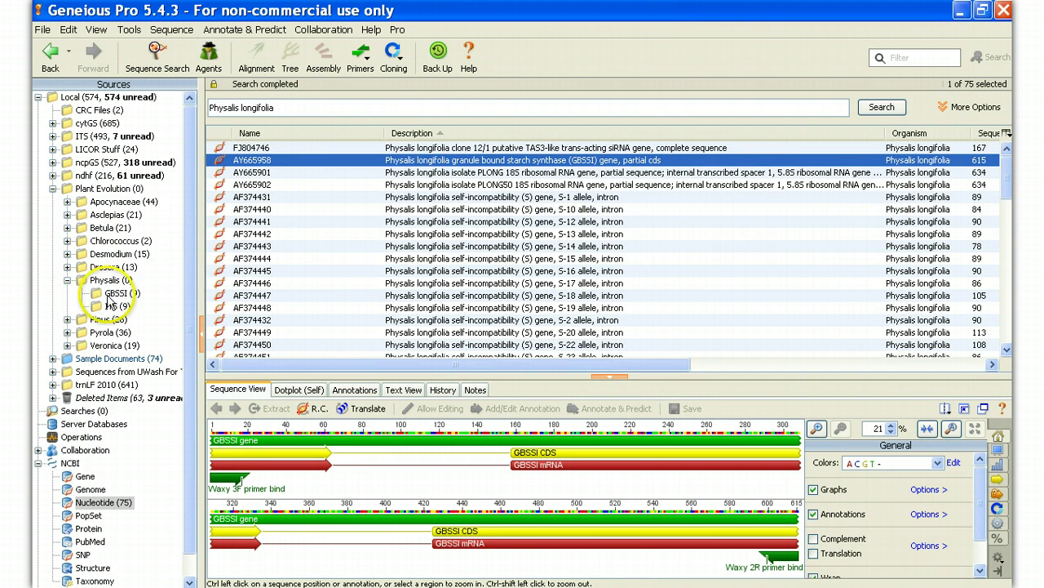
- View the Orcytes nevadensis GBSSI sequence in an enlarged viewer at 200% zoom
click(111, 296)
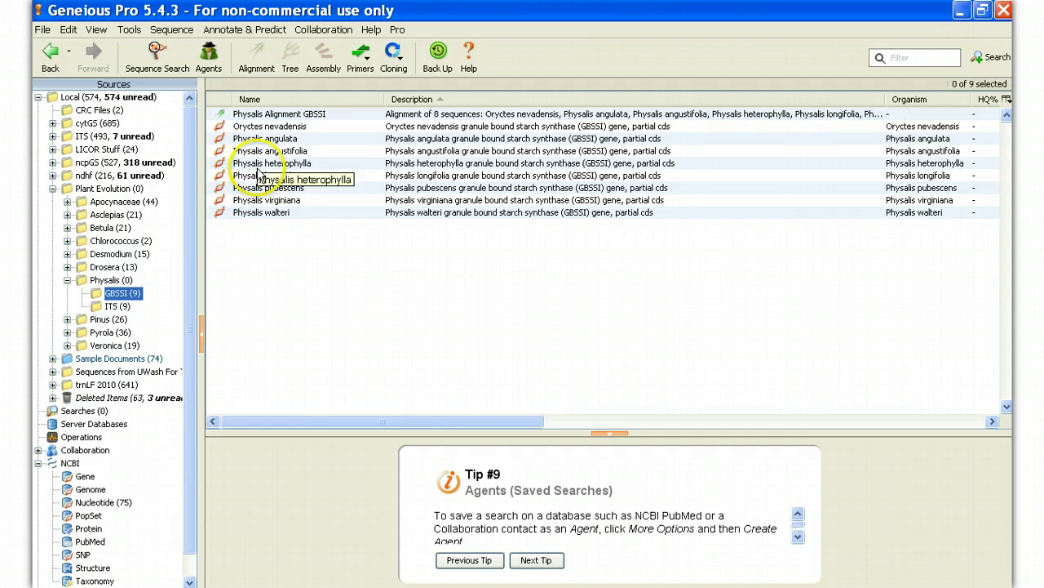
click(284, 128)
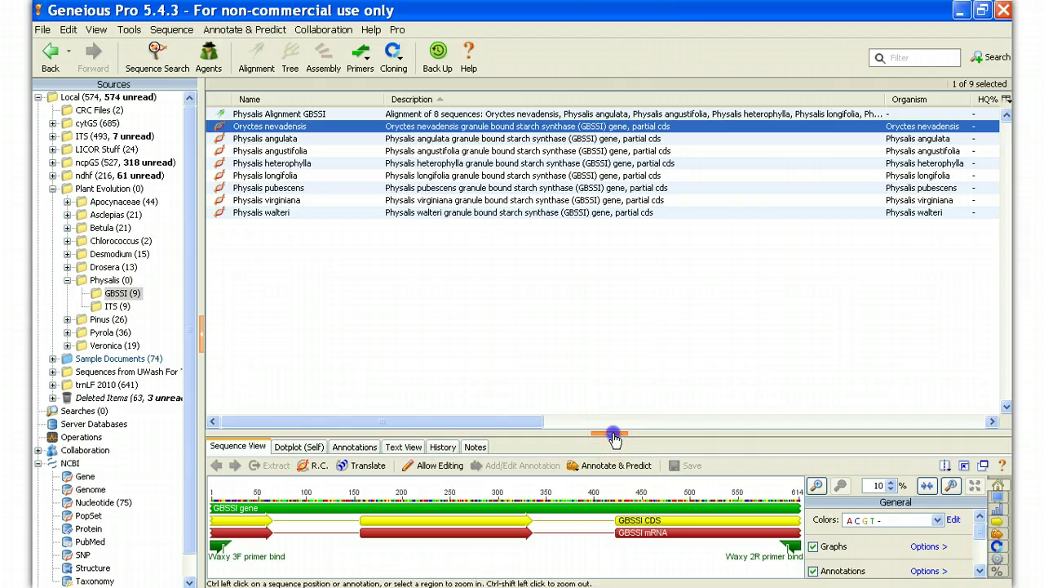
drag(553, 435, 545, 242)
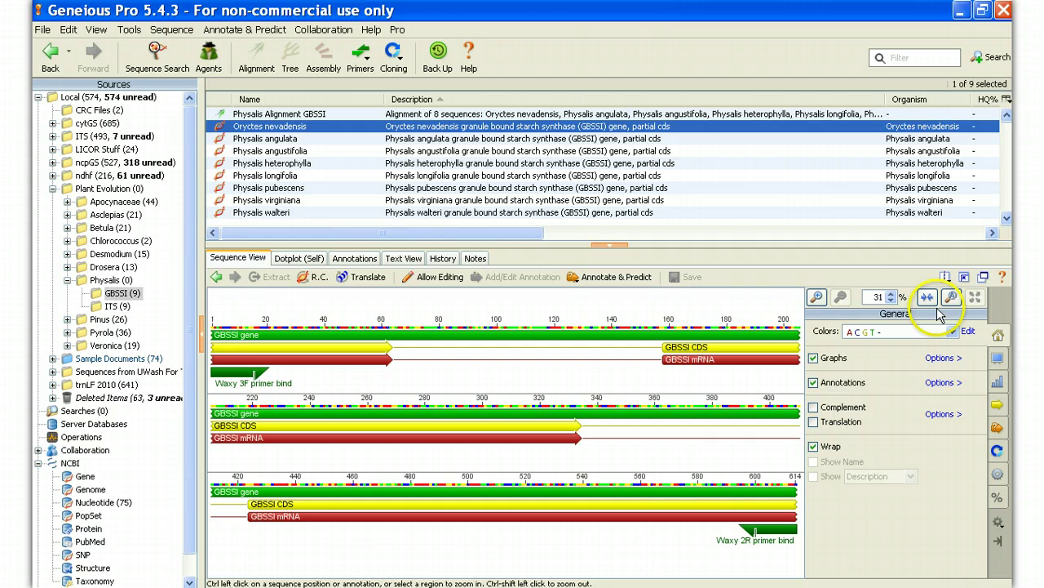
click(899, 297)
text(200)
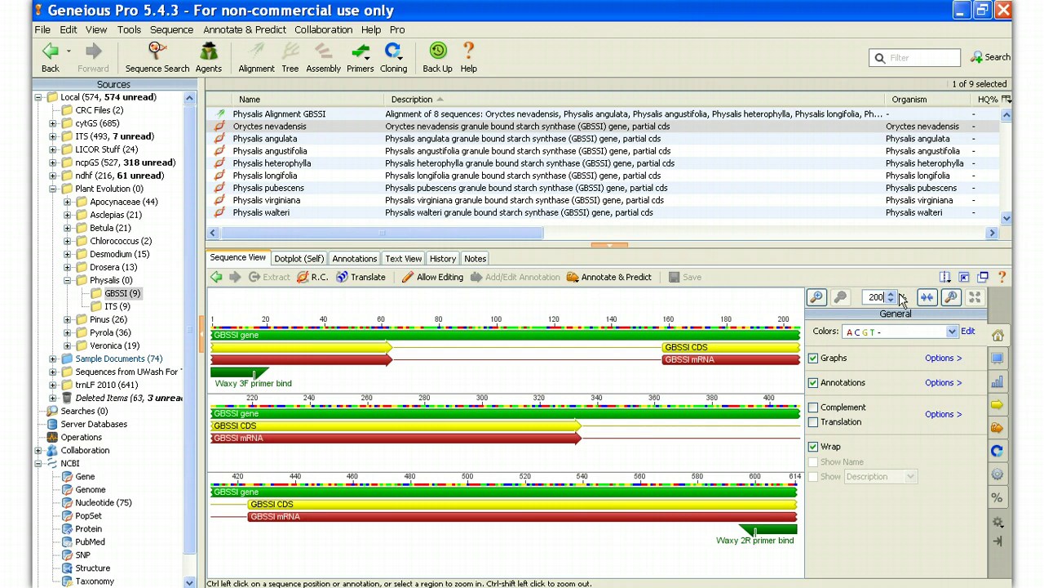
key(Return)
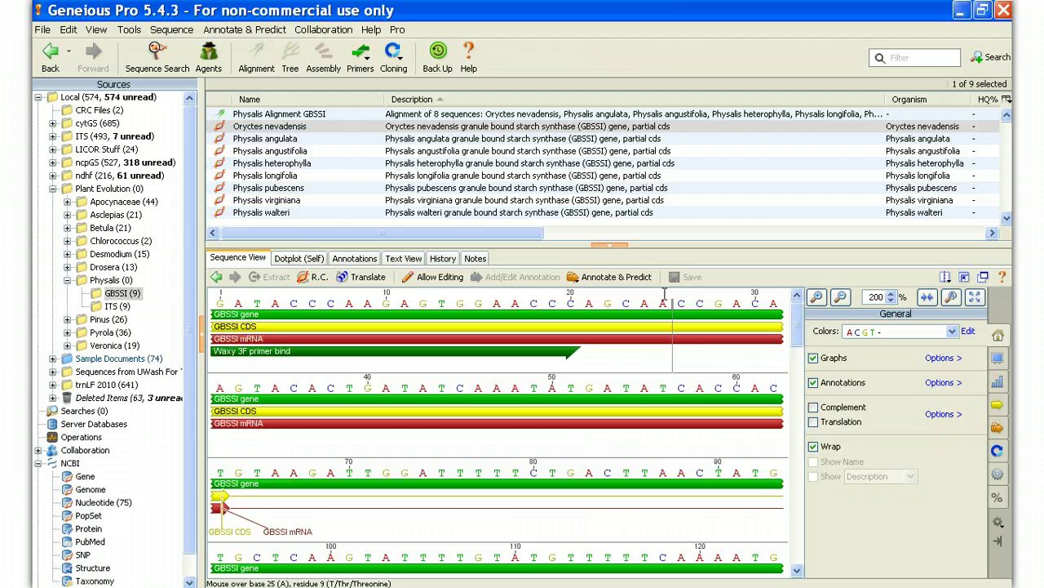
- View the Physalis angulata GBSSI sequence at 200% zoom showing its bases
click(278, 140)
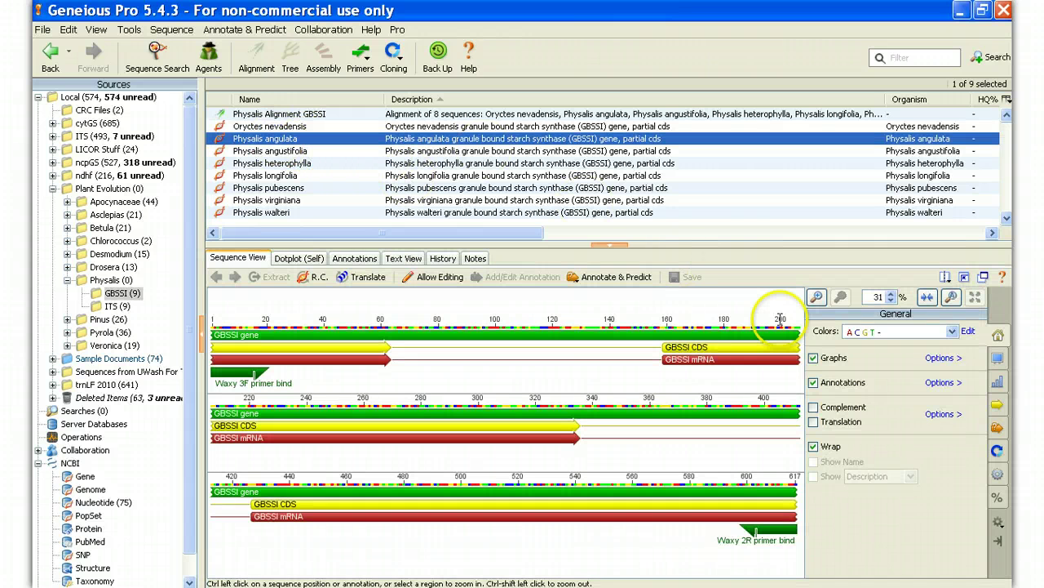
click(884, 296)
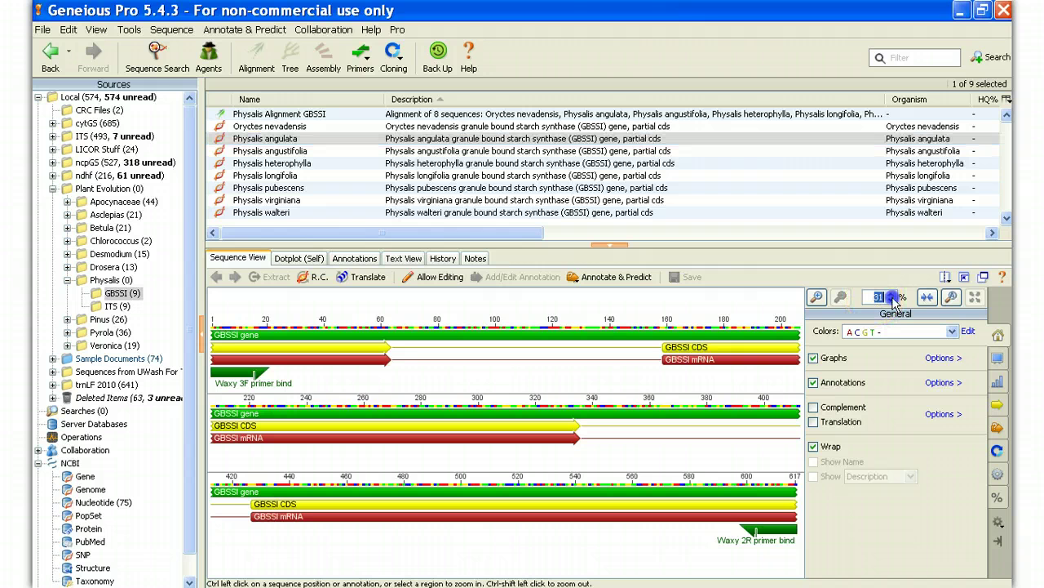
text(200)
key(Return)
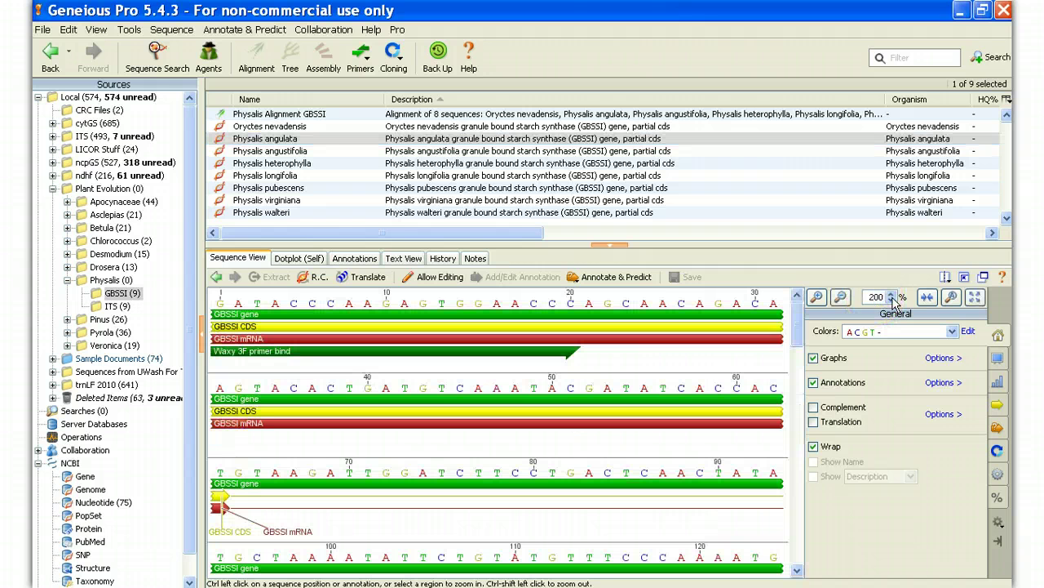
- Align the eight GBSSI sequences, Orcytes nevadensis through Physalis walteri, with default Geneious Alignment settings
click(282, 130)
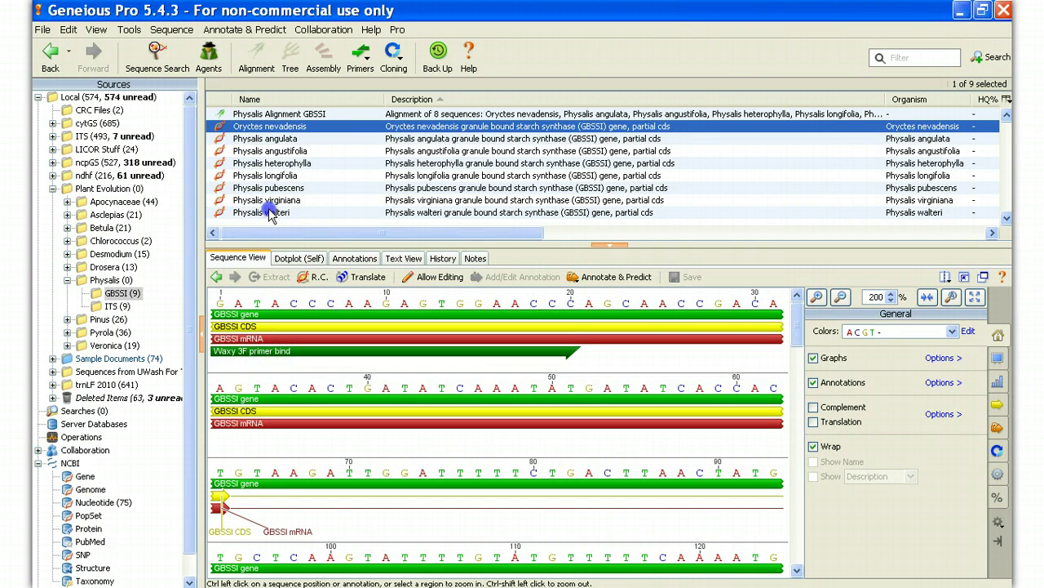
shift+click(270, 212)
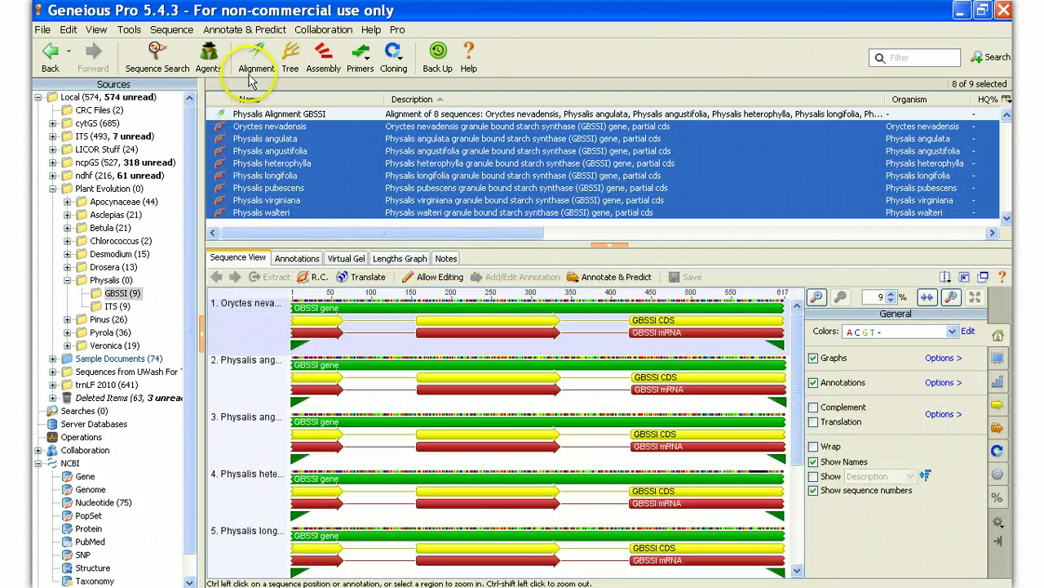
click(254, 68)
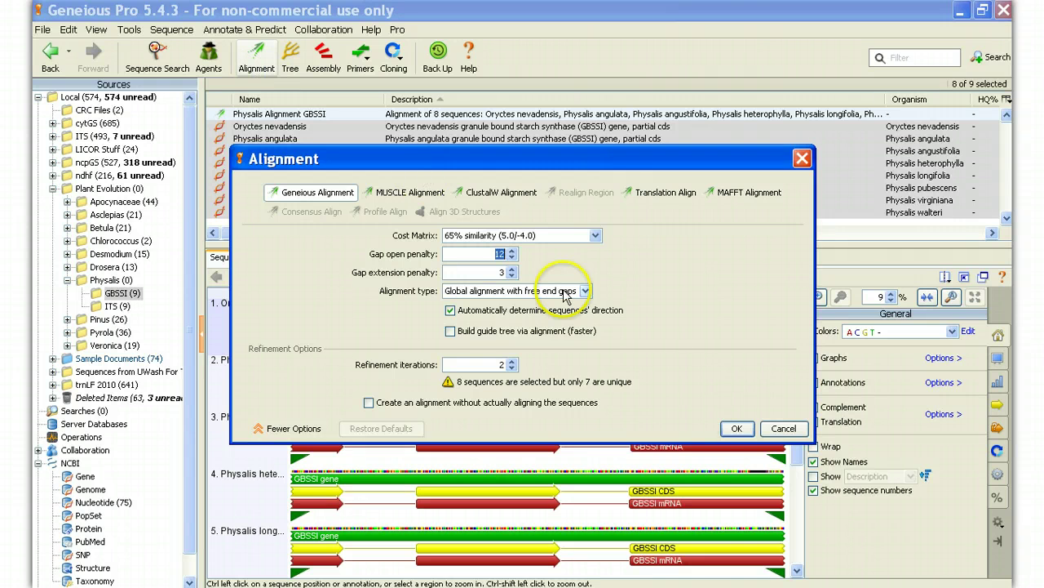
click(735, 430)
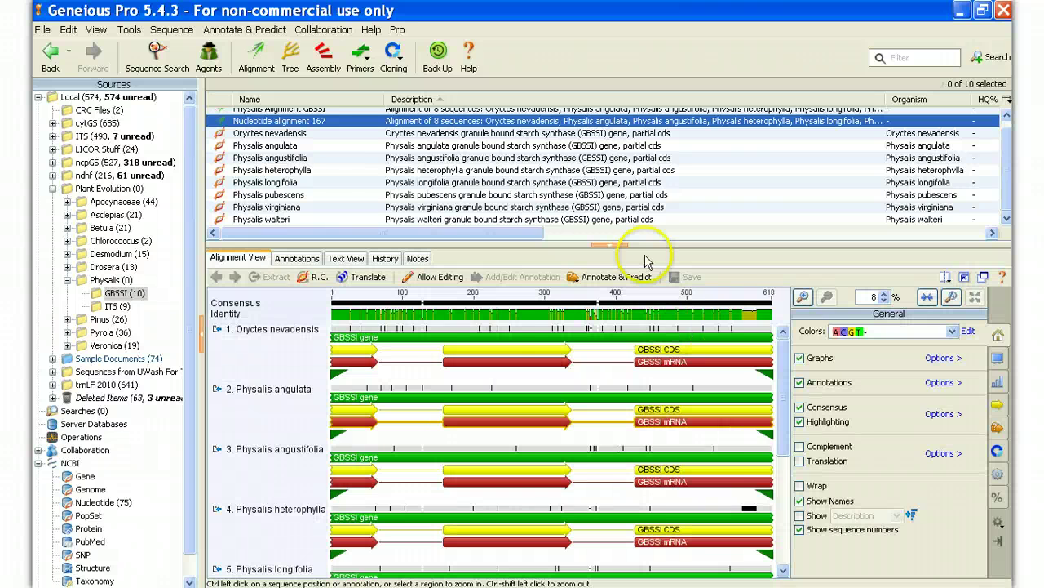
- Show Nucleotide alignment 167 in its own window at 200% with annotations hidden, scrolling through bases
double_click(286, 123)
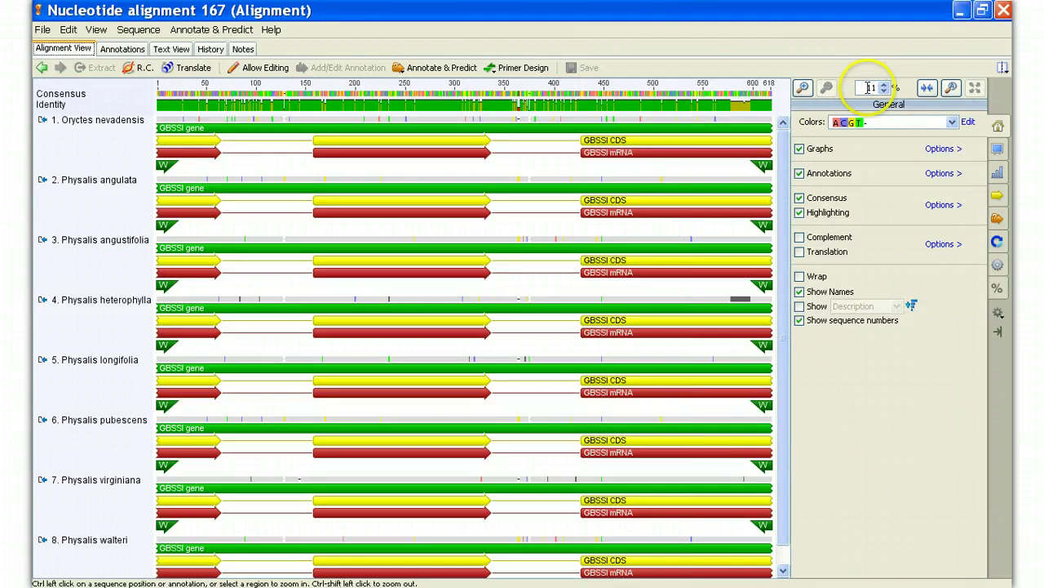
click(885, 88)
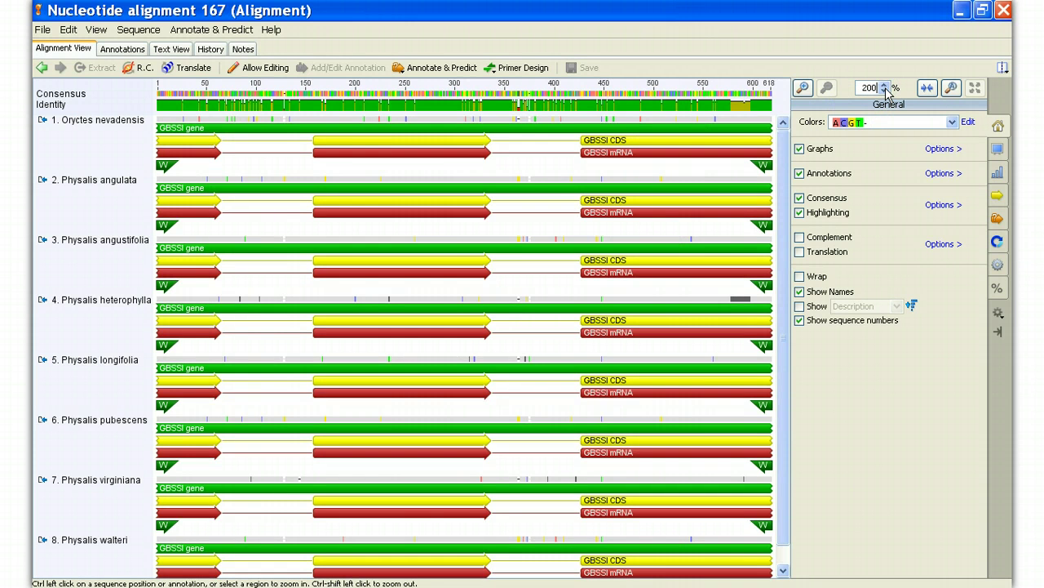
key(Return)
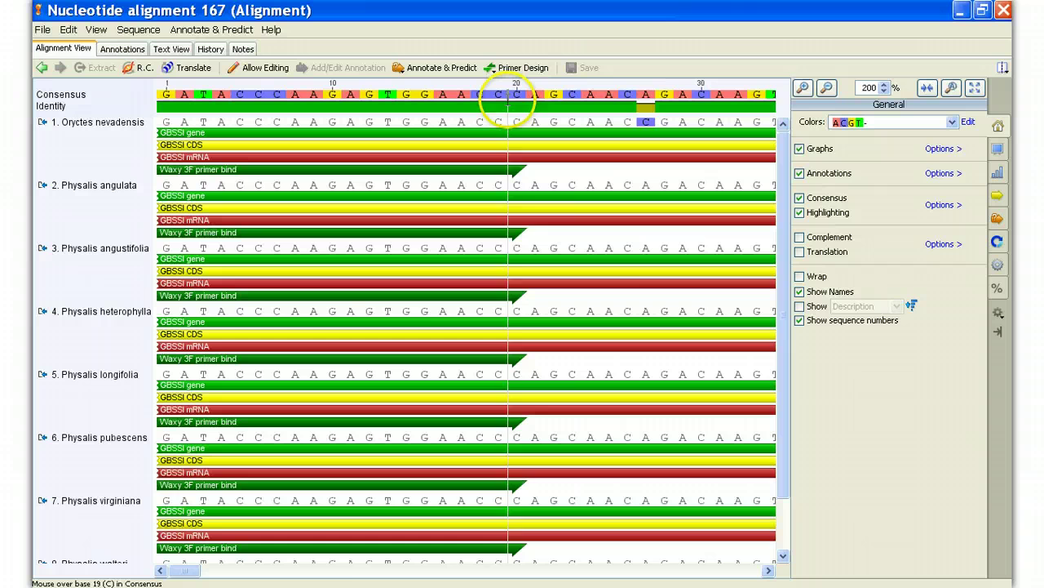
click(799, 173)
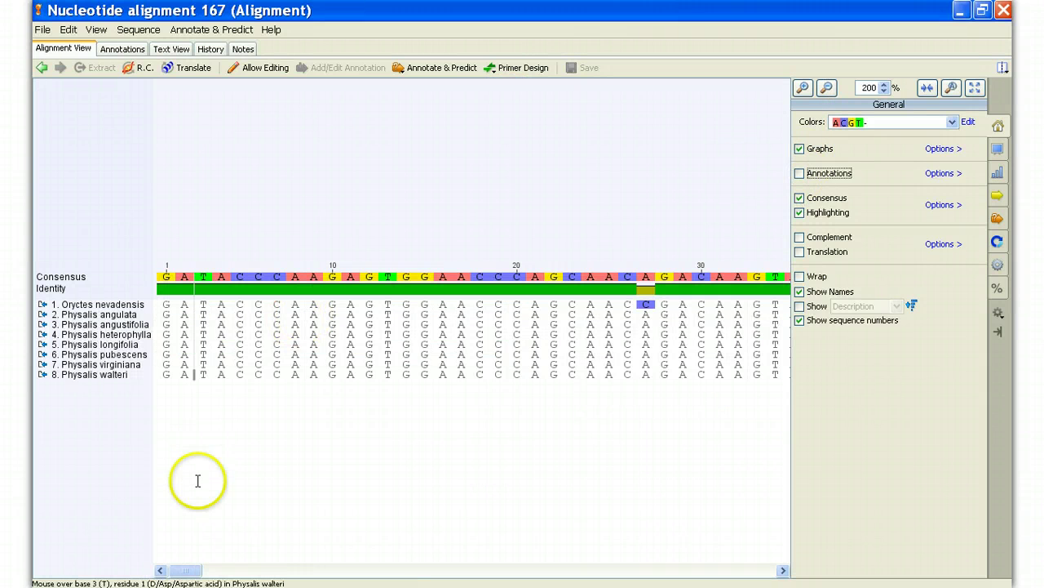
drag(187, 570, 254, 571)
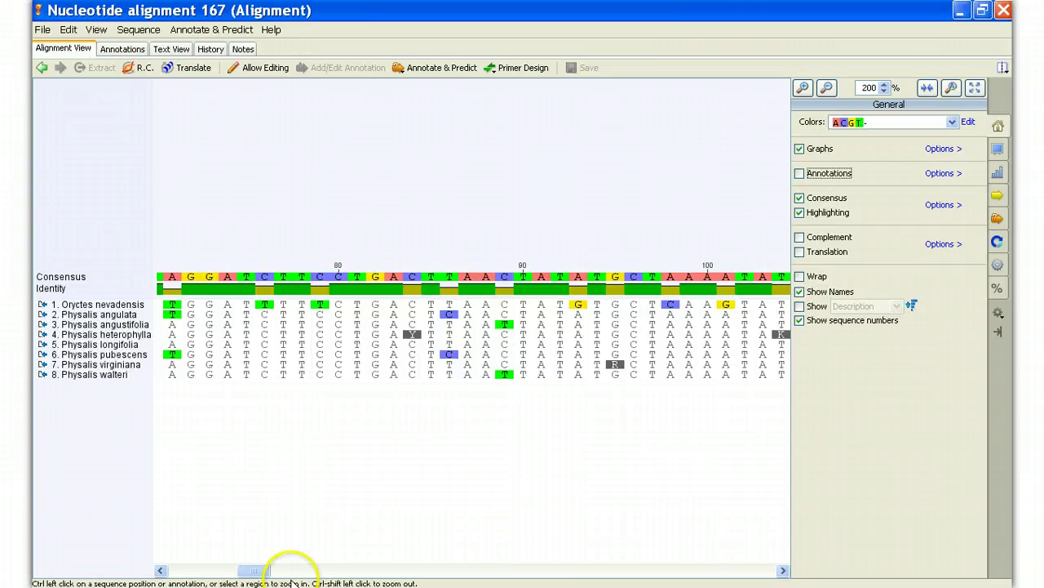
drag(257, 570, 385, 571)
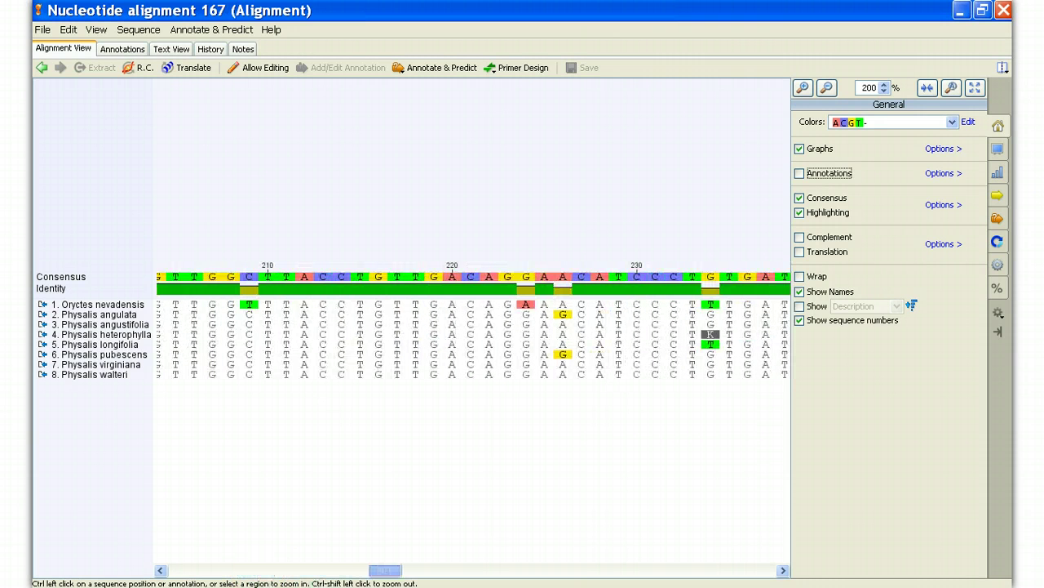
- Close the alignment window, keeping the alignment document's original name
click(1002, 12)
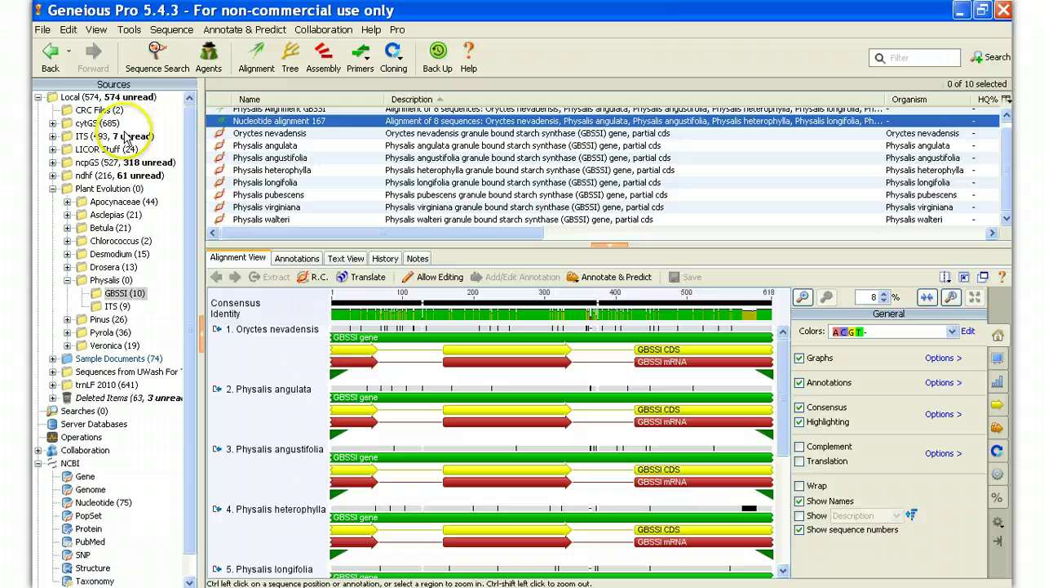
click(278, 122)
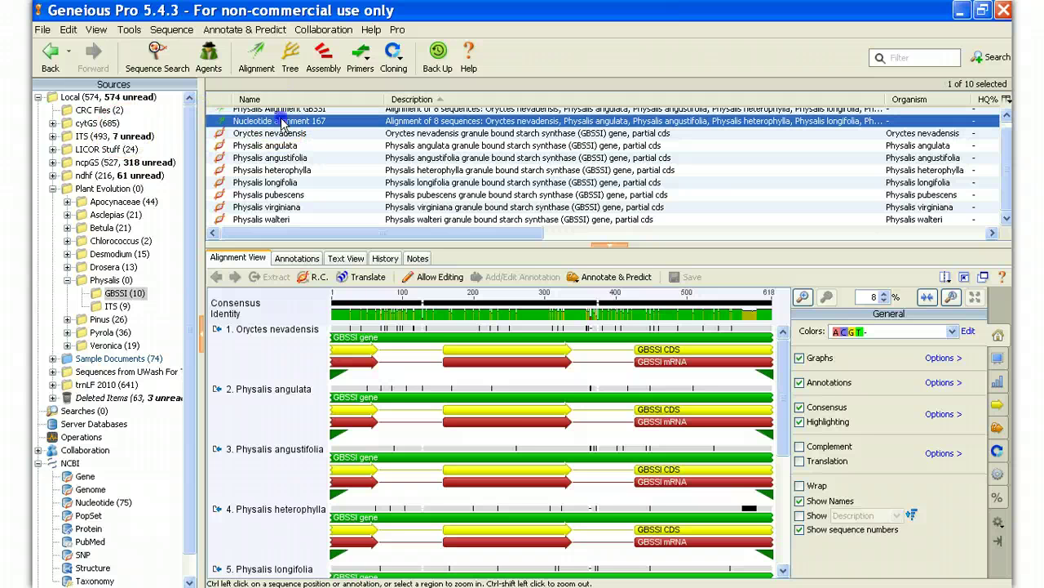
click(281, 122)
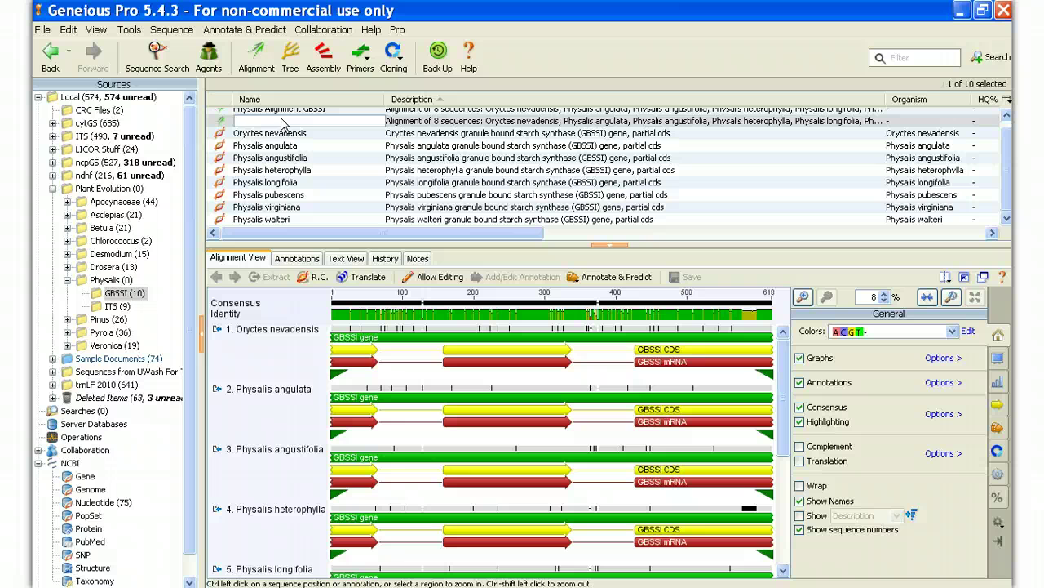
click(218, 125)
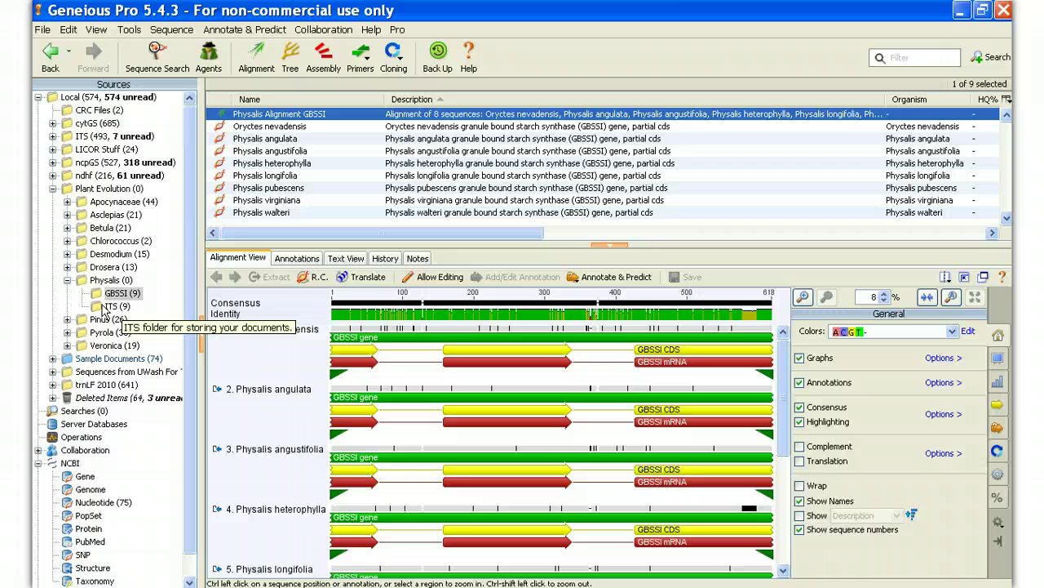
- Review the Physalis ITS and GBSSI documents, then collapse the Physalis folder
click(109, 307)
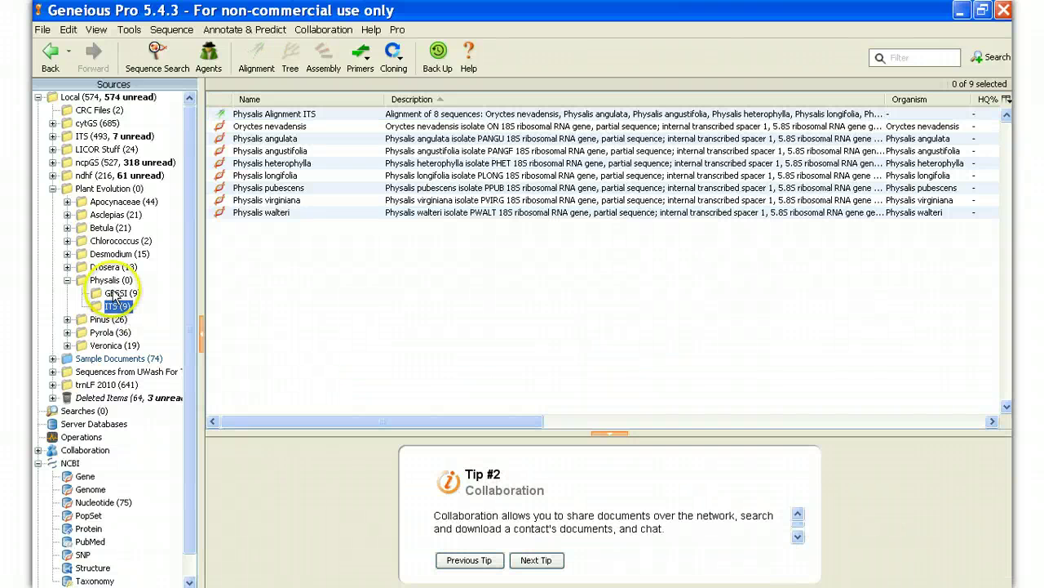
click(115, 293)
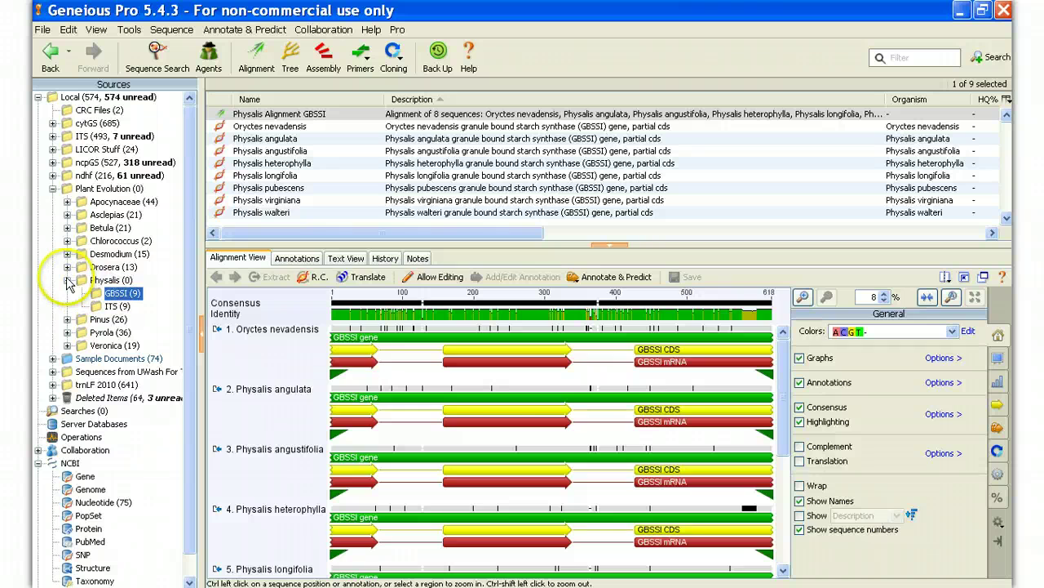
click(68, 281)
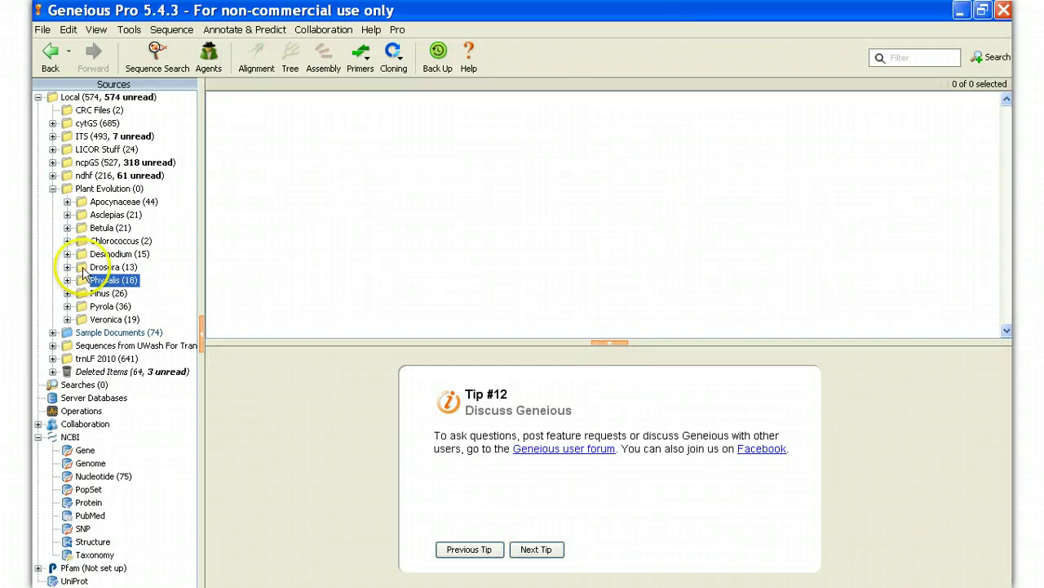
- Expand the Pyrola folder to list its four gene subfolders, then minimise Geneious
click(67, 306)
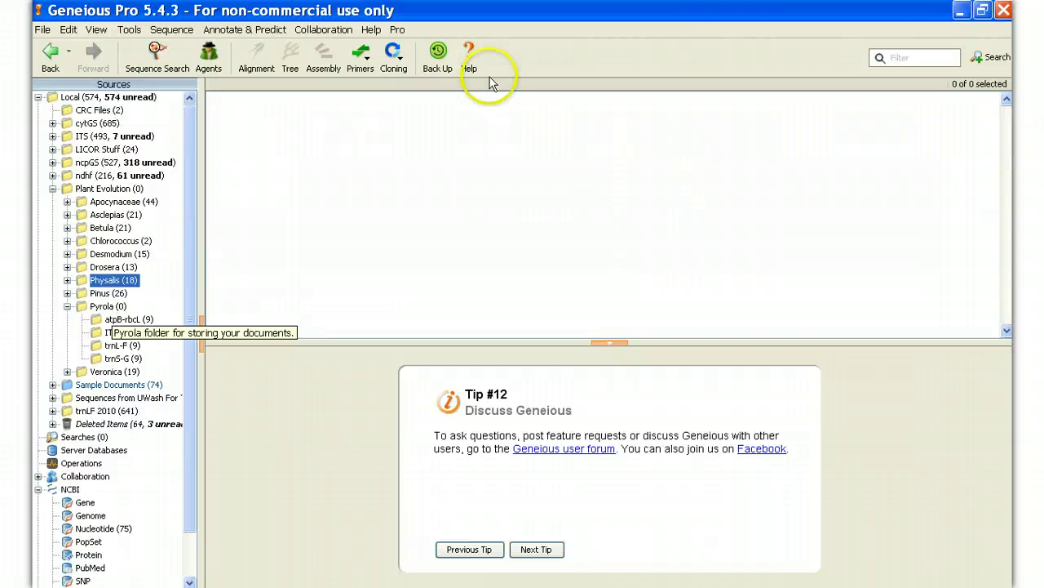
click(961, 11)
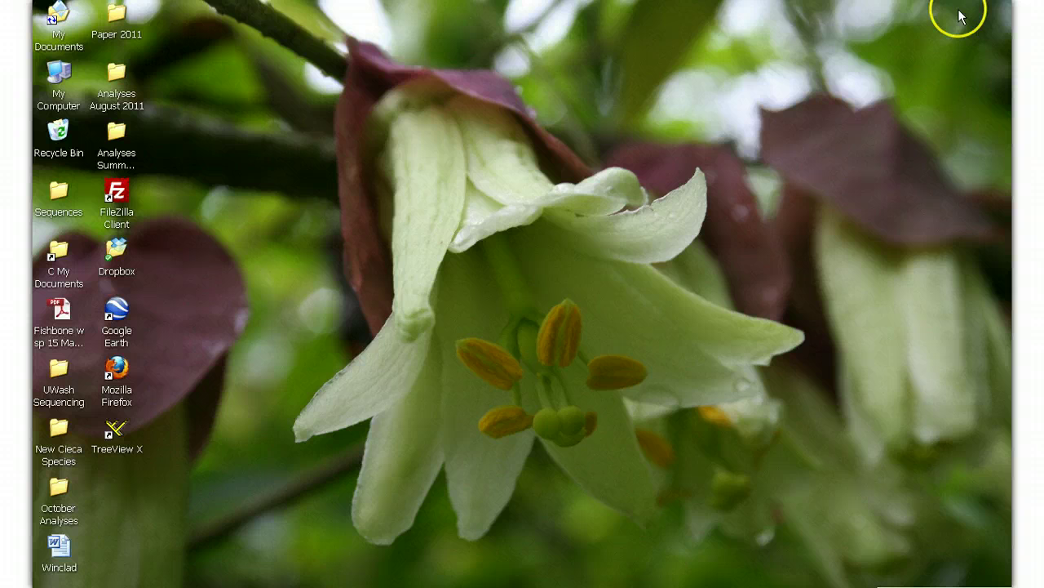
- Launch WinClada from My Documents > Phylogenetics Software
double_click(59, 16)
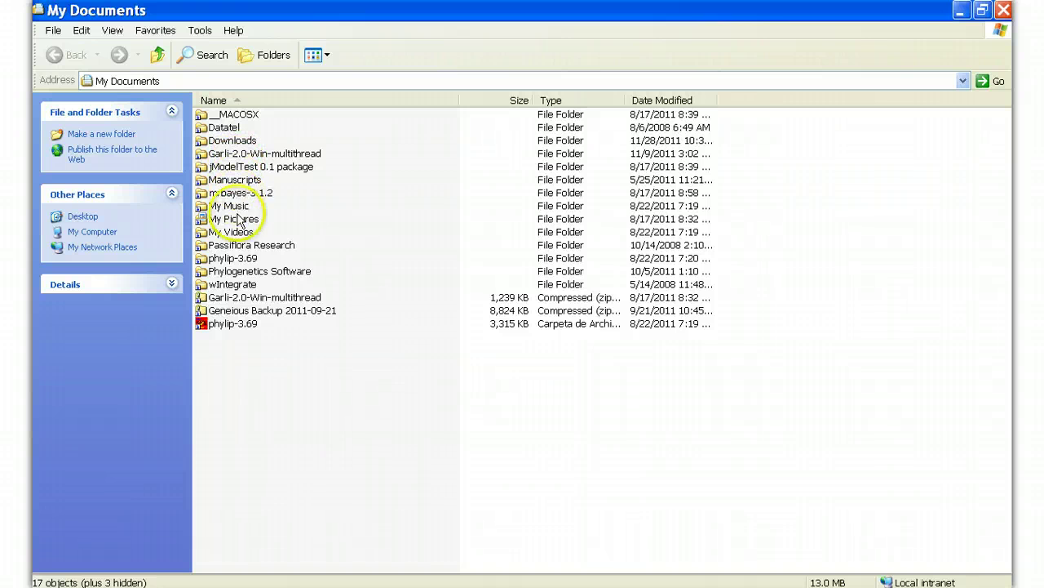
double_click(240, 271)
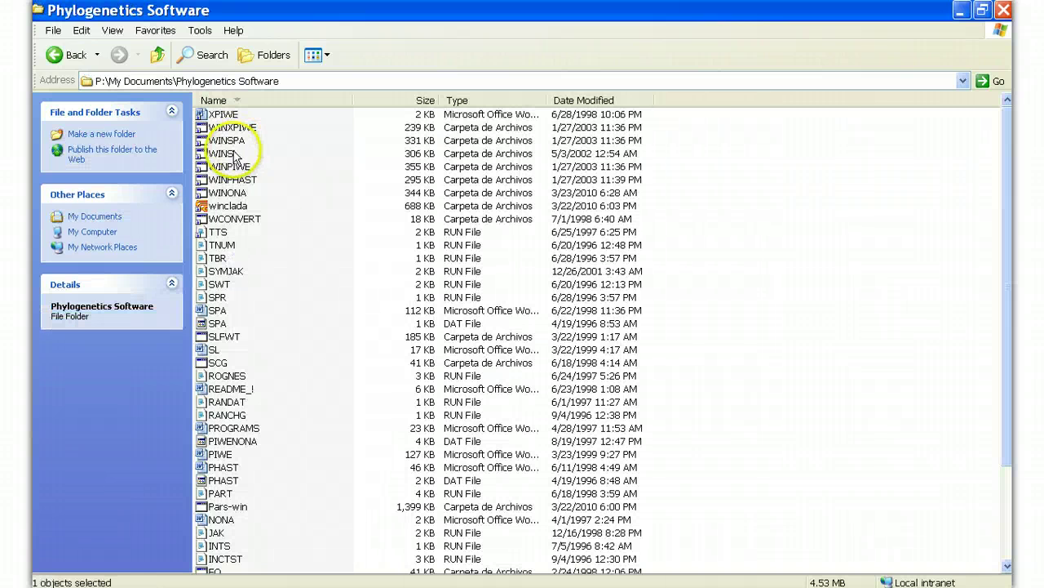
double_click(227, 210)
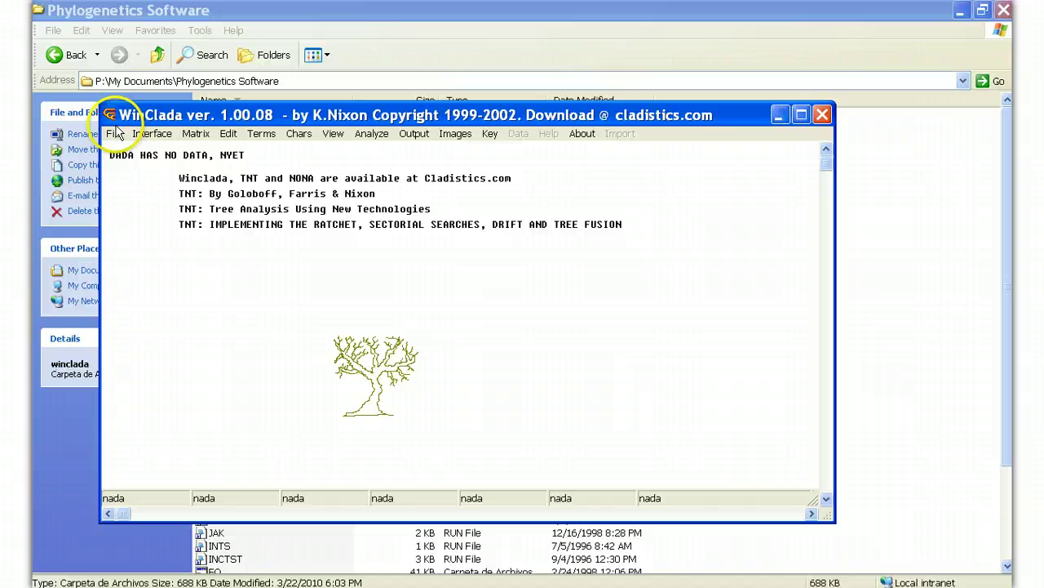
- Open Pyrola Alignment atpB-rbcL from the Crone folder as a 1030-character matrix
click(113, 133)
click(138, 152)
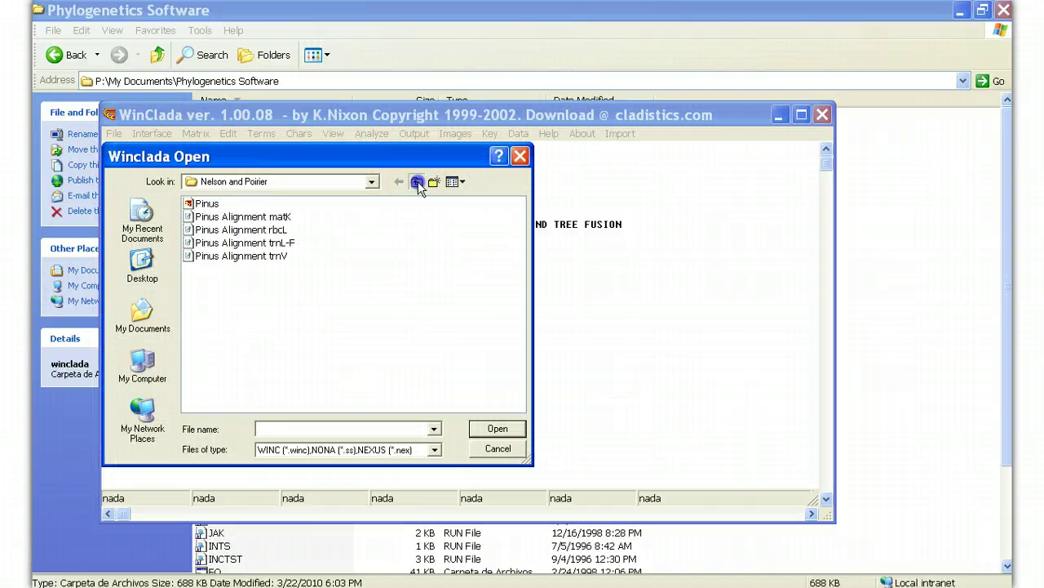
click(417, 181)
double_click(208, 218)
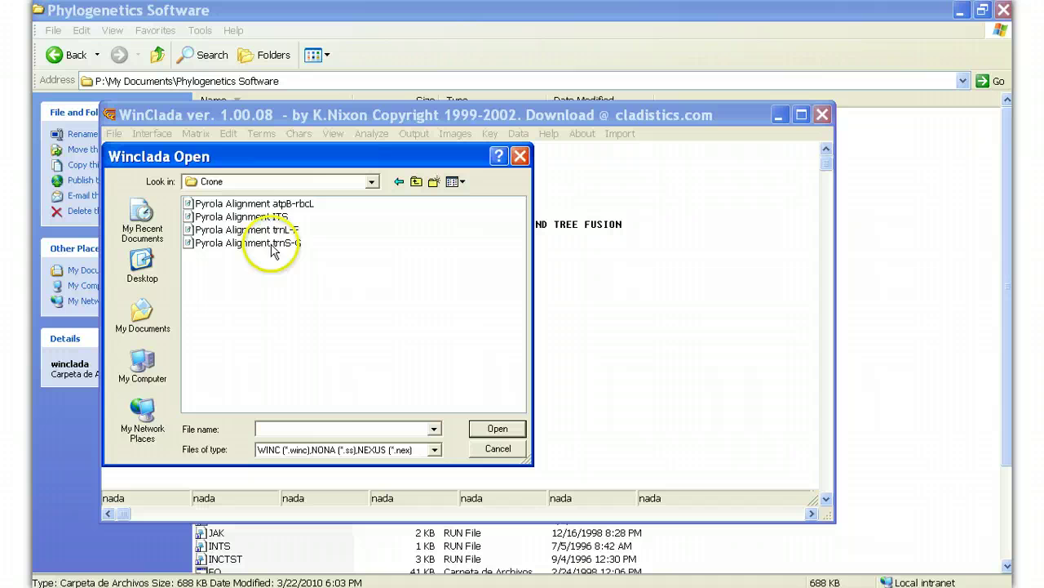
click(259, 203)
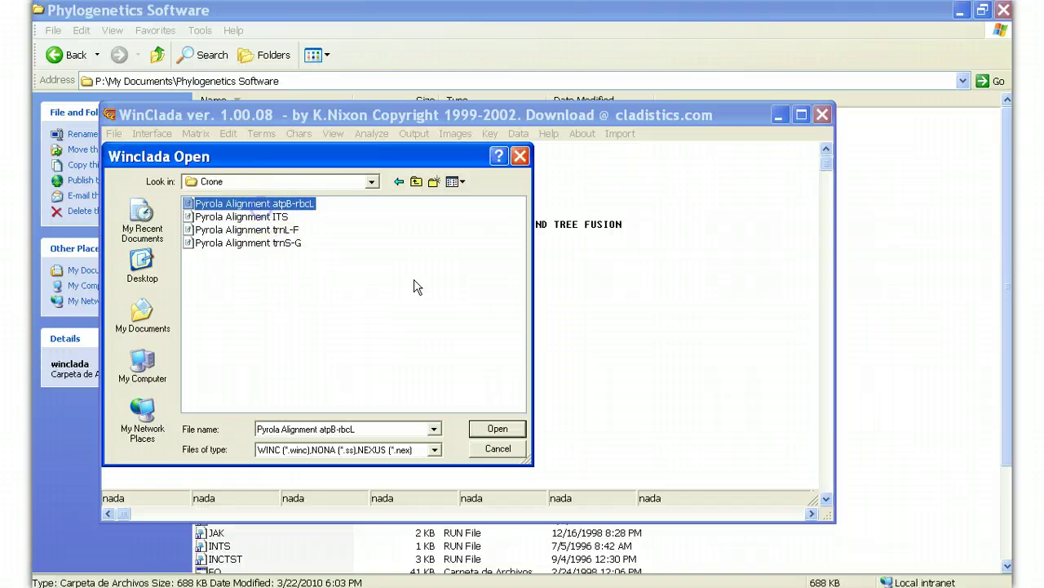
click(500, 427)
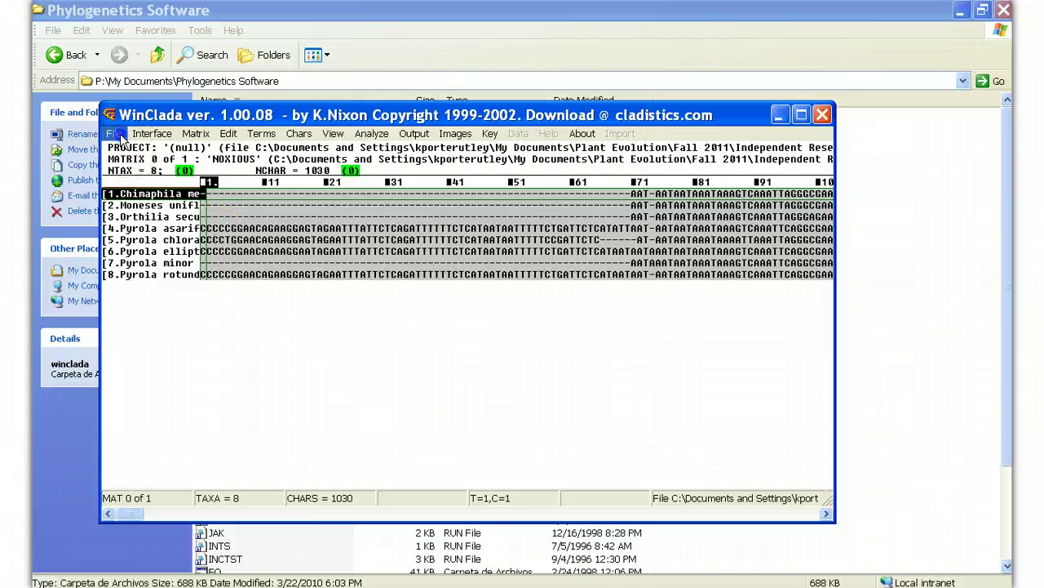
- Open Pyrola Alignment ITS as a second, 642-character matrix
click(119, 137)
click(135, 152)
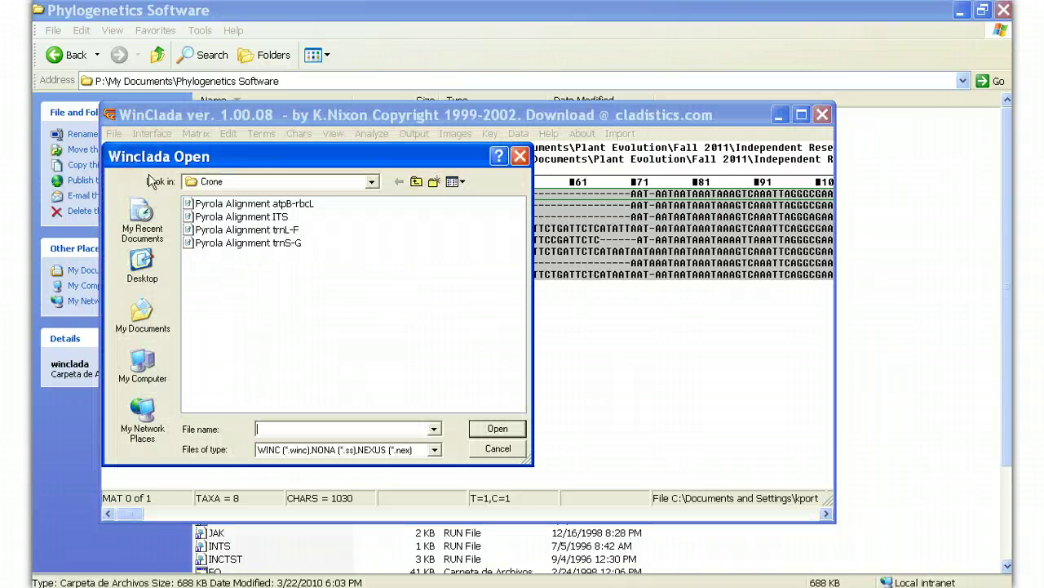
click(222, 217)
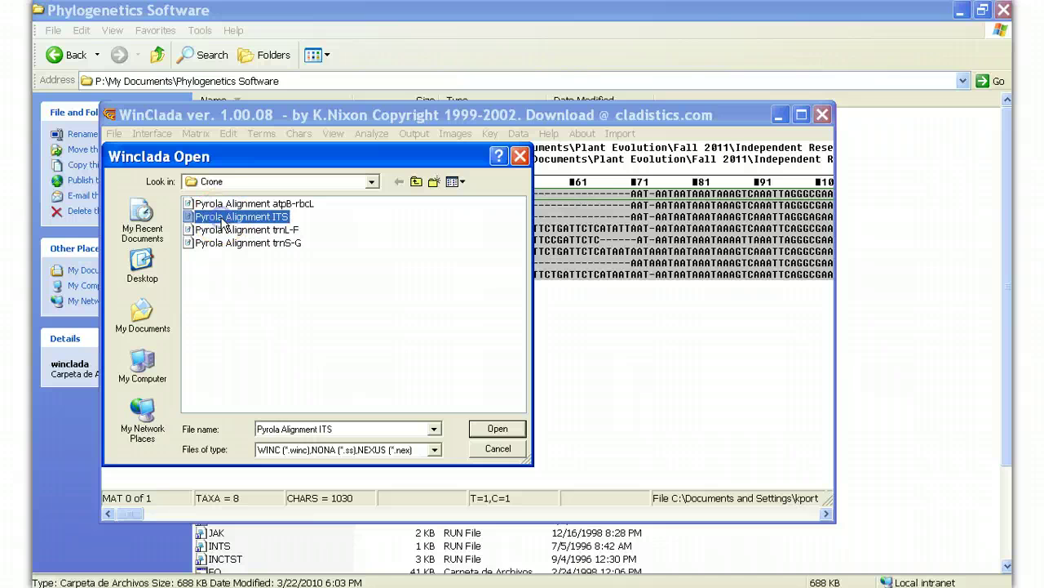
click(495, 430)
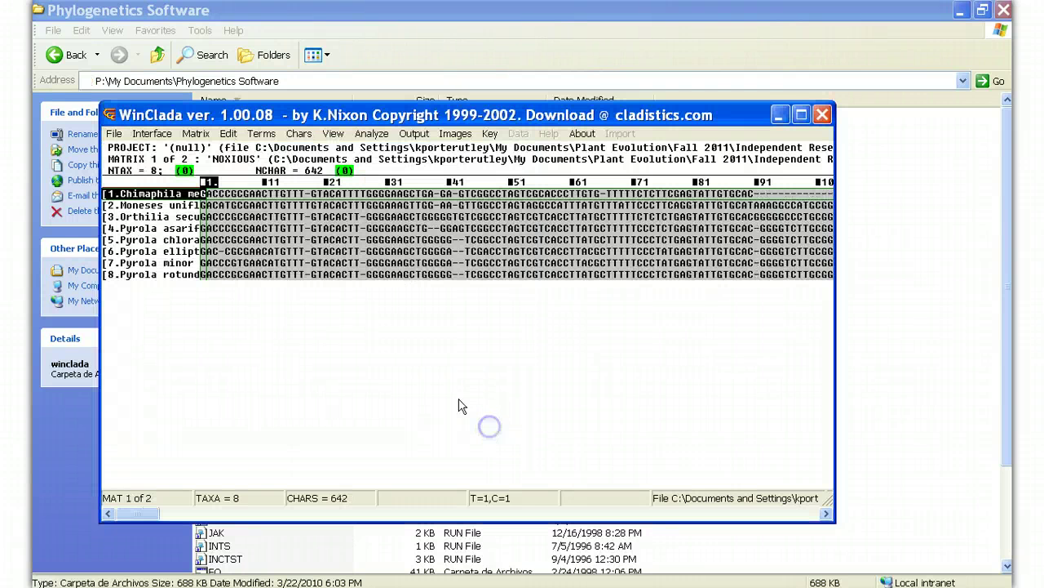
- Merge the atpB-rbcL and ITS matrices, matching terminals by name, into 8 taxa × 1672 characters
click(196, 134)
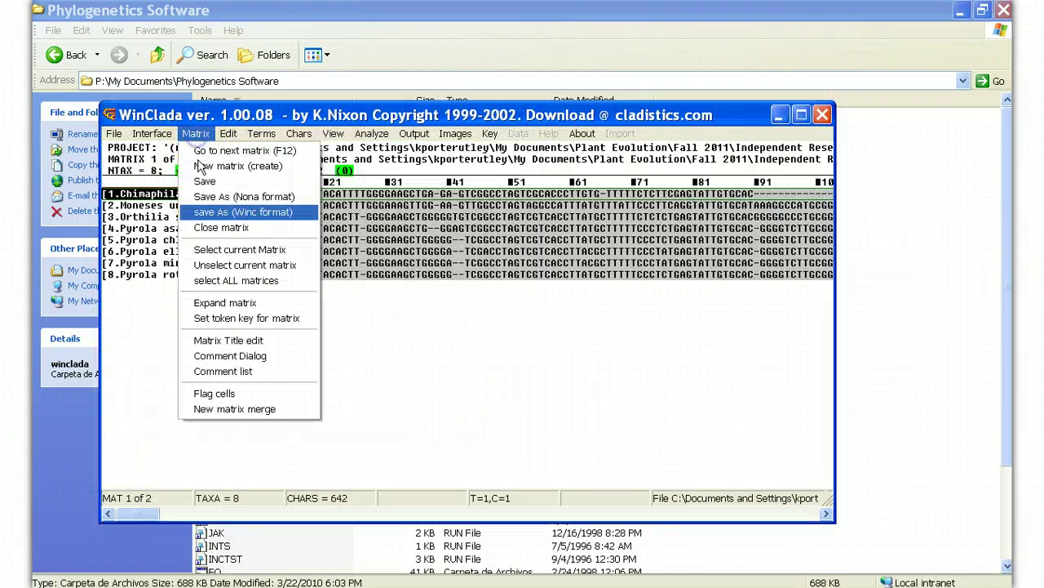
click(239, 409)
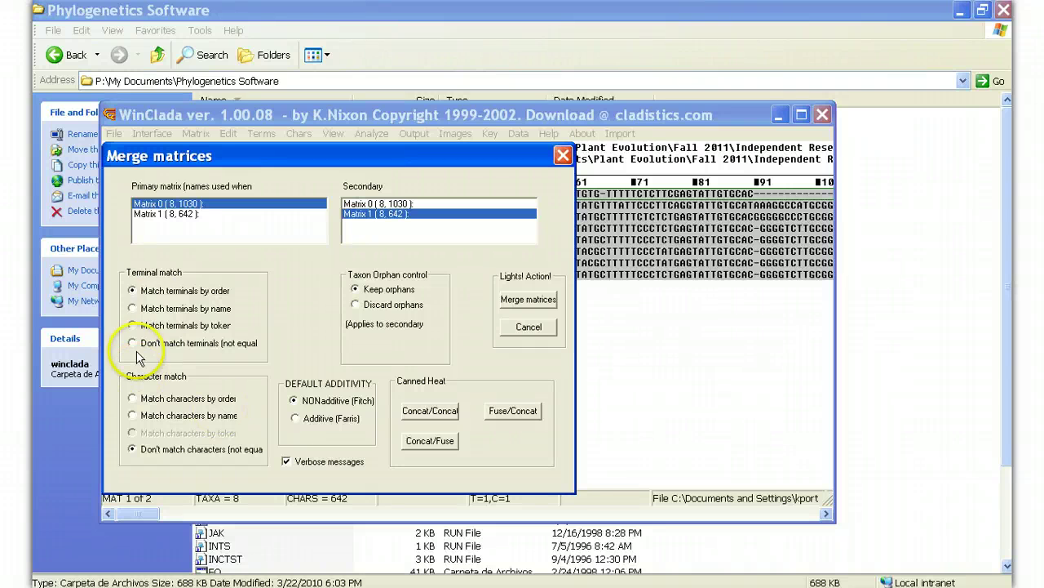
click(132, 309)
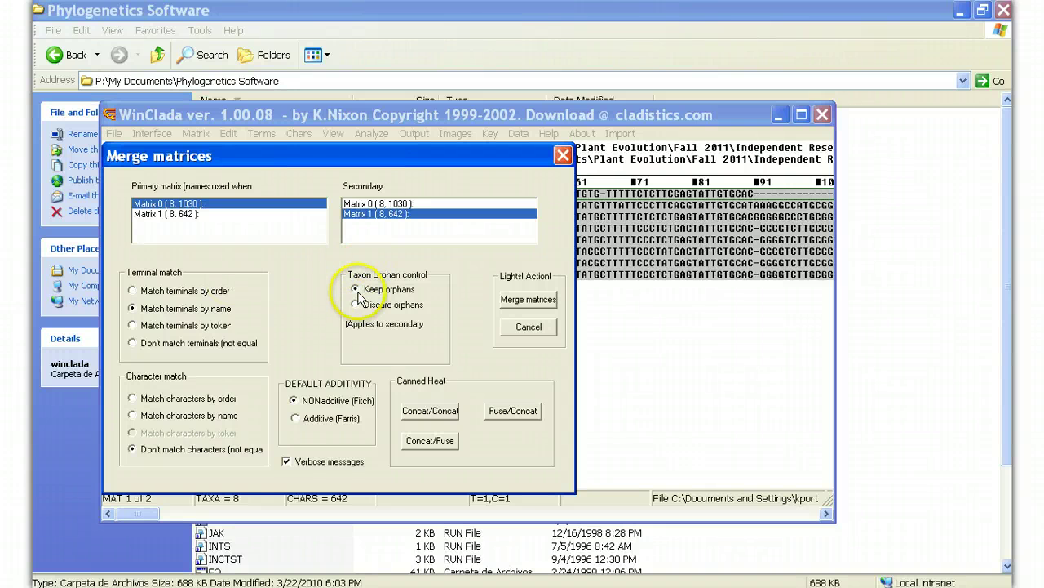
click(529, 302)
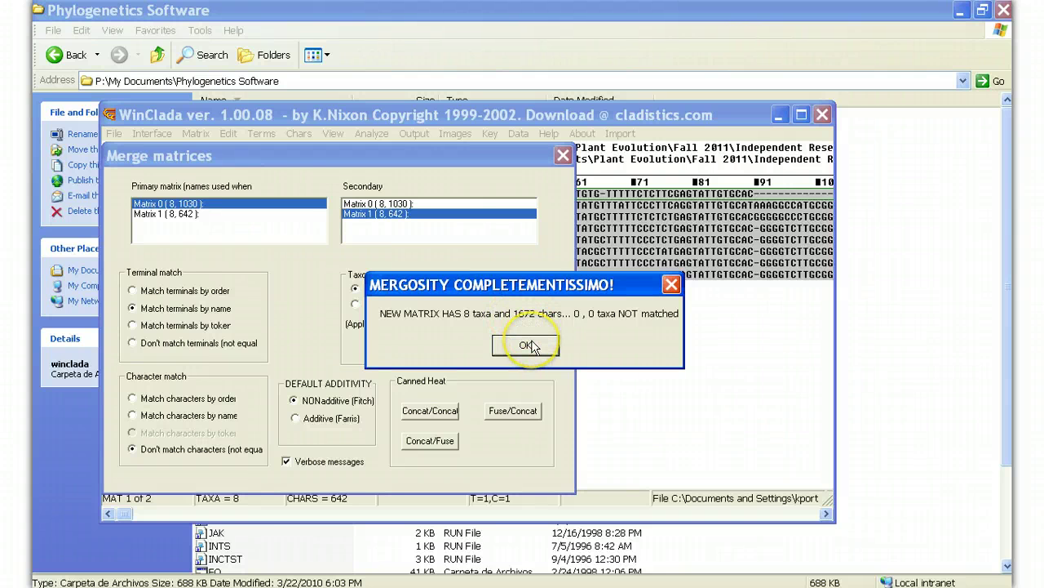
click(529, 345)
click(531, 331)
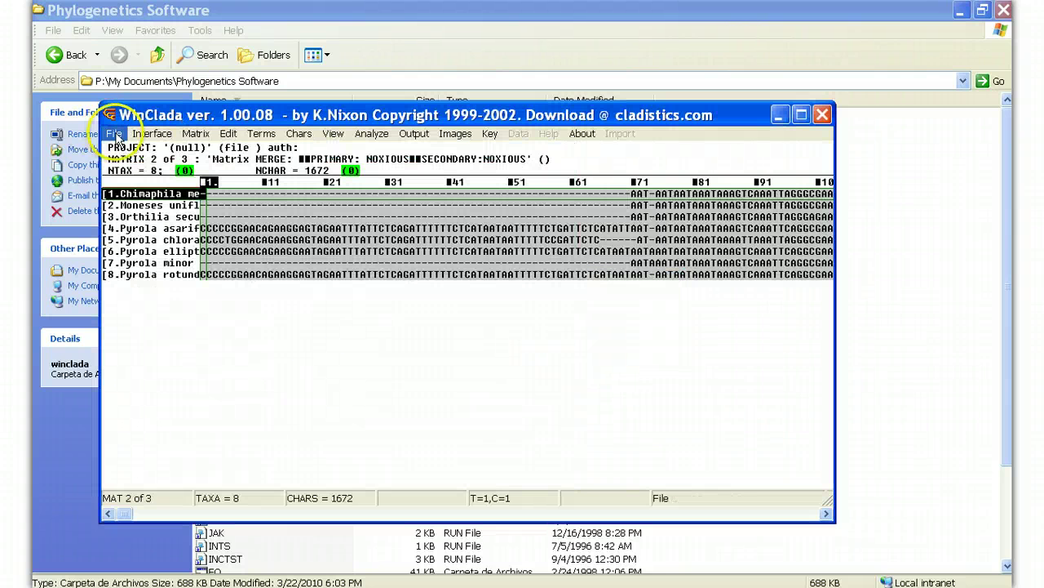
- Open the Pyrola Alignment trnL-F file as a new 830-character matrix
click(114, 134)
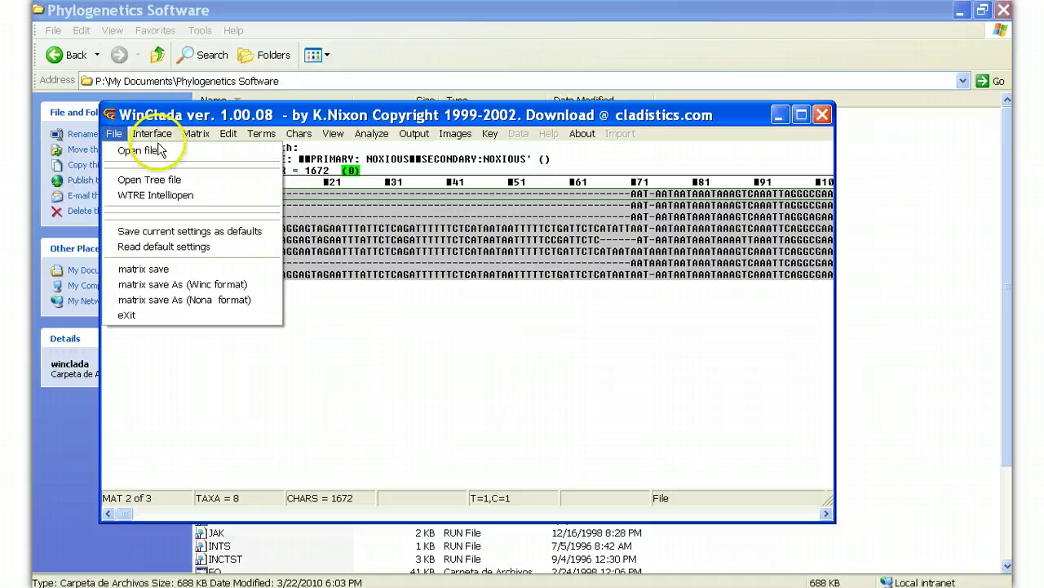
click(135, 152)
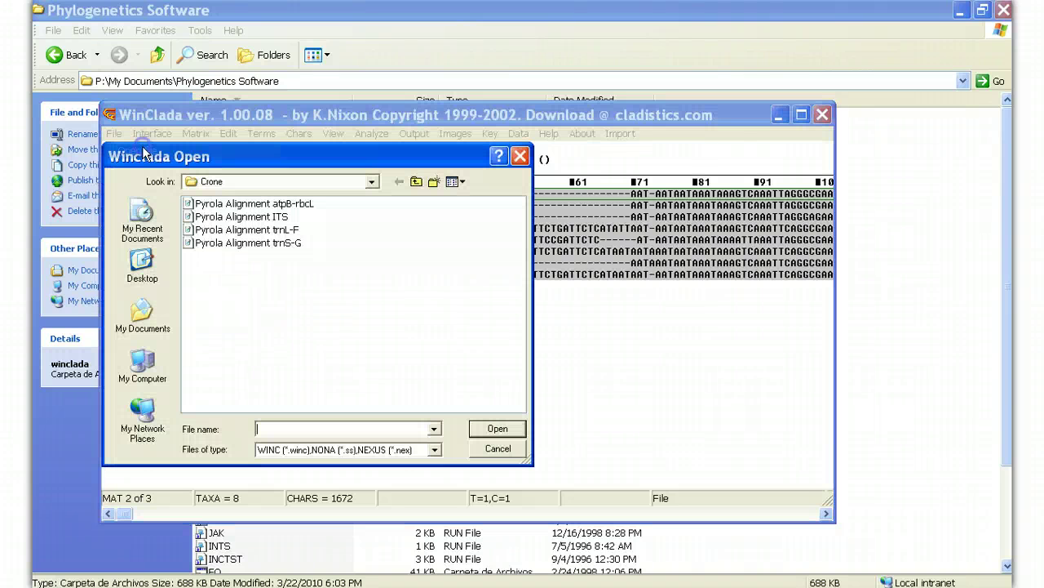
click(212, 231)
click(497, 428)
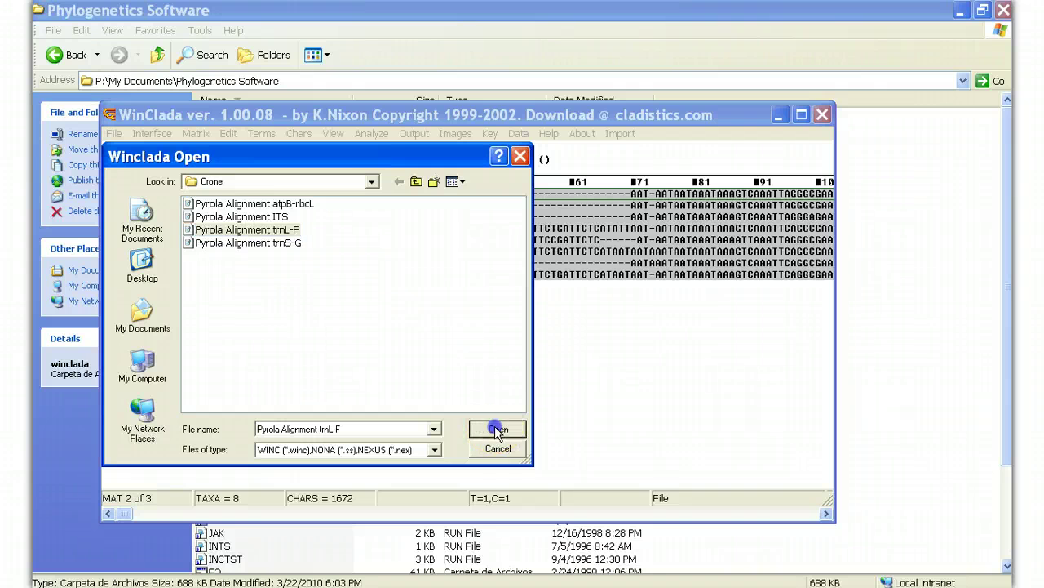
- Merge Matrix 2 (1672 characters) with Matrix 3 (trnL-F) into a 2502-character matrix
click(196, 133)
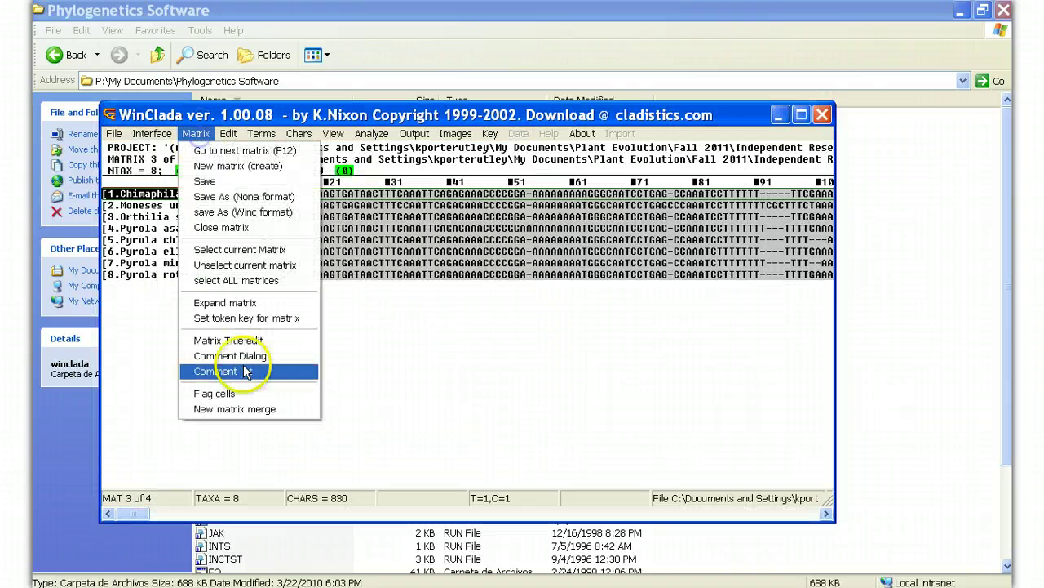
click(250, 410)
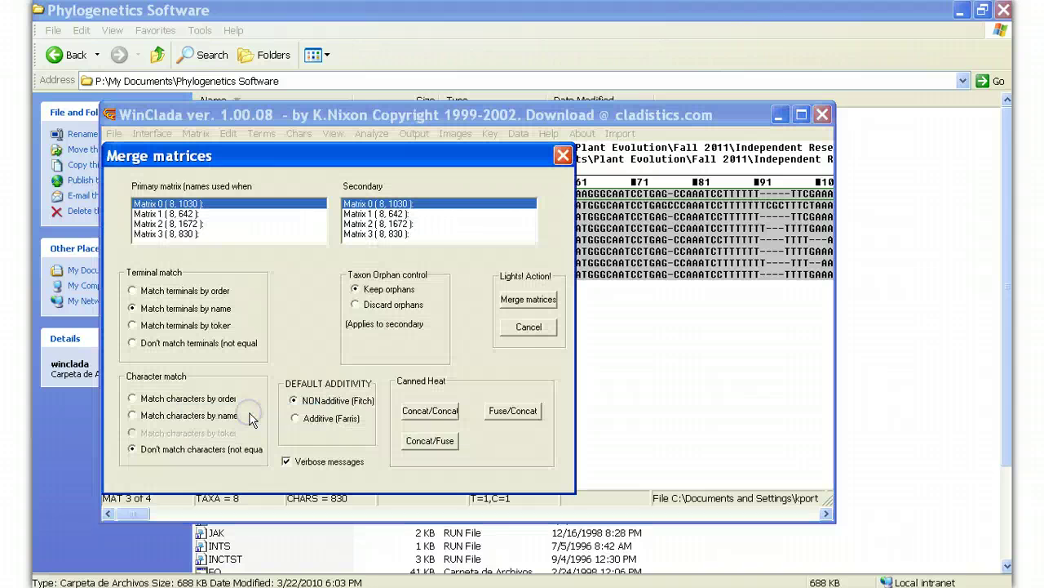
click(164, 226)
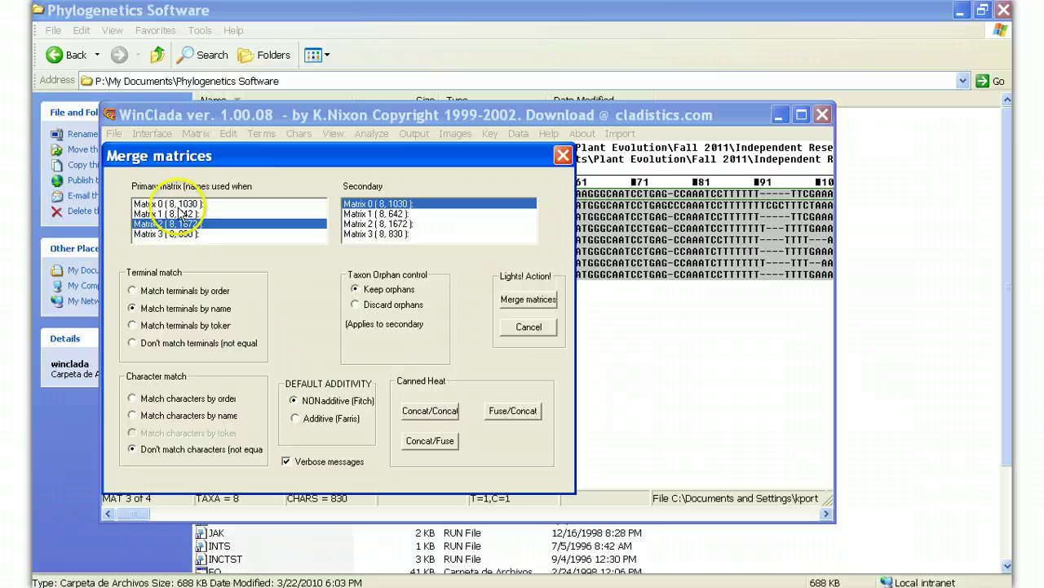
click(376, 235)
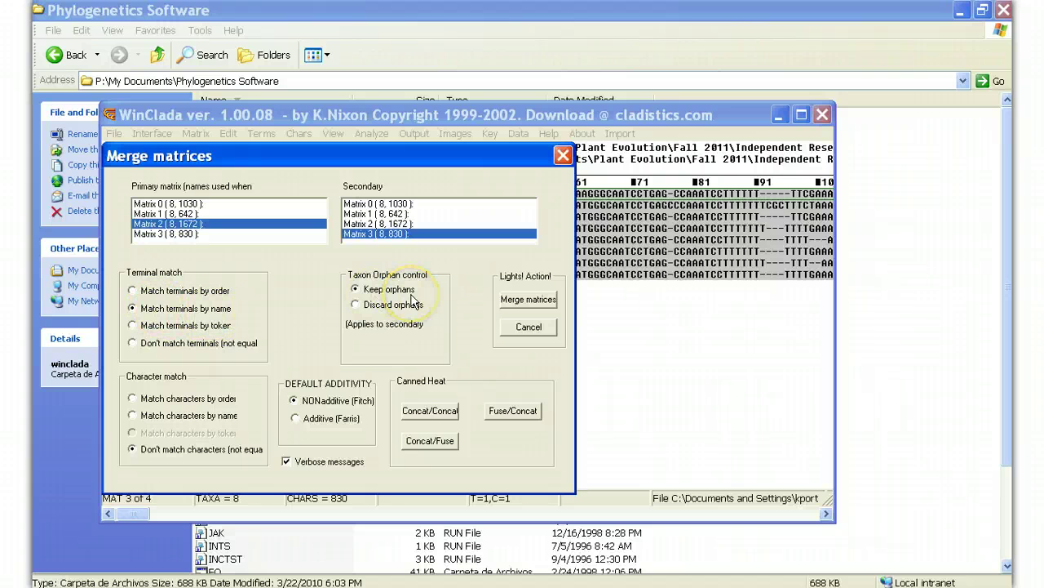
click(528, 300)
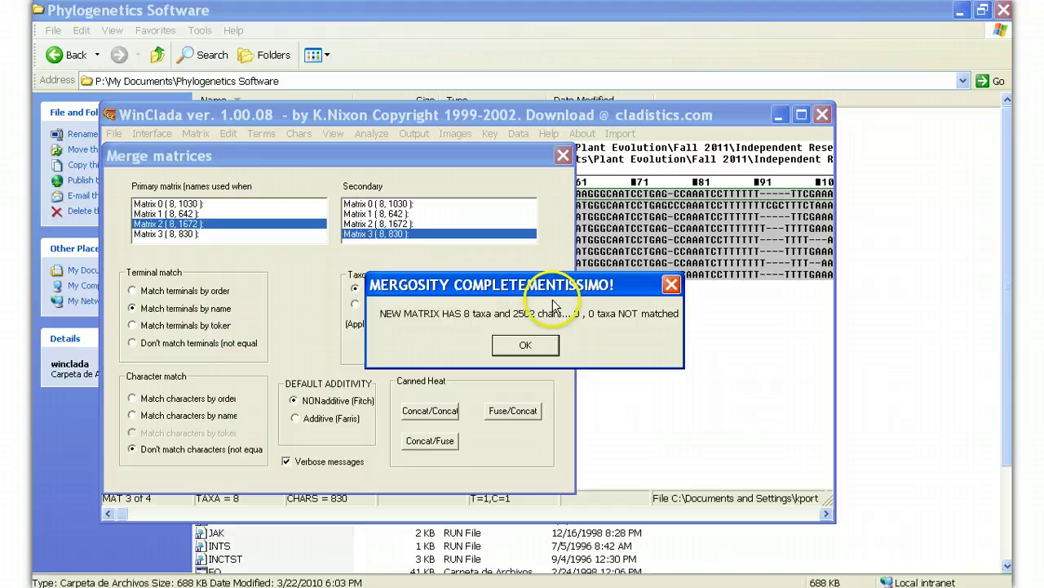
click(524, 345)
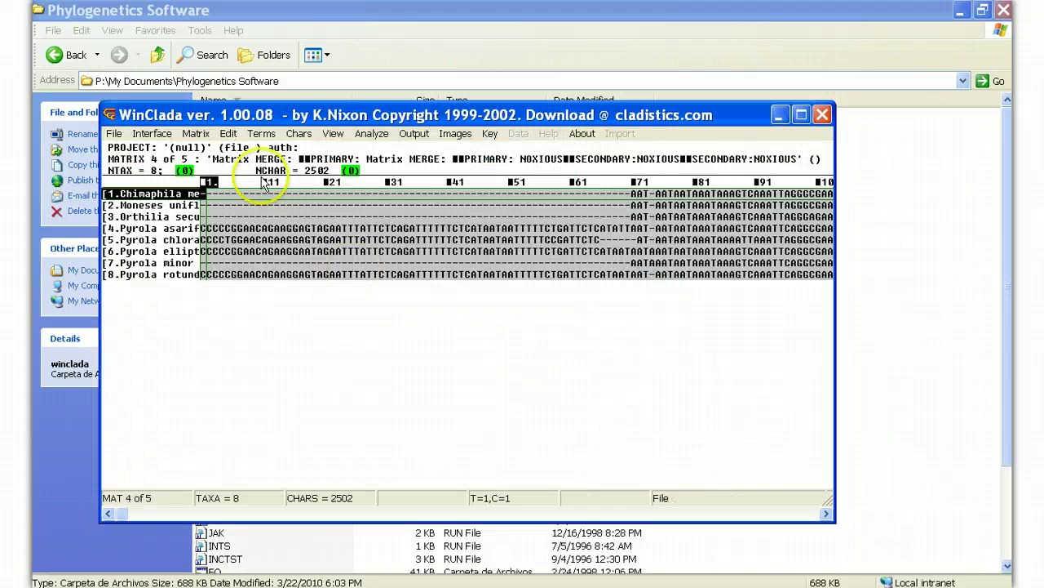
- Open the Pyrola Alignment trnS-G file as a new 844-character matrix
click(114, 134)
click(134, 145)
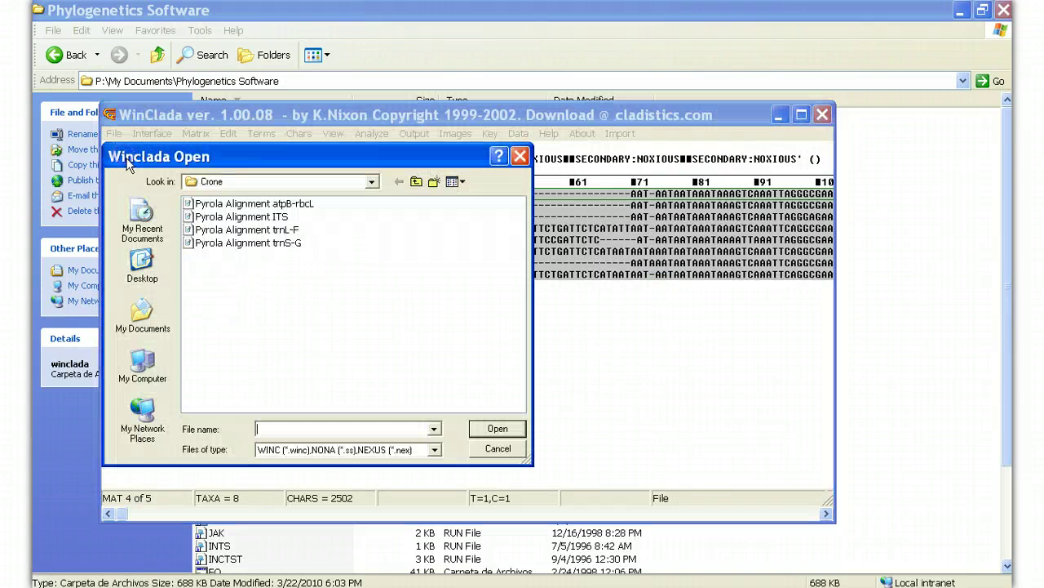
click(219, 244)
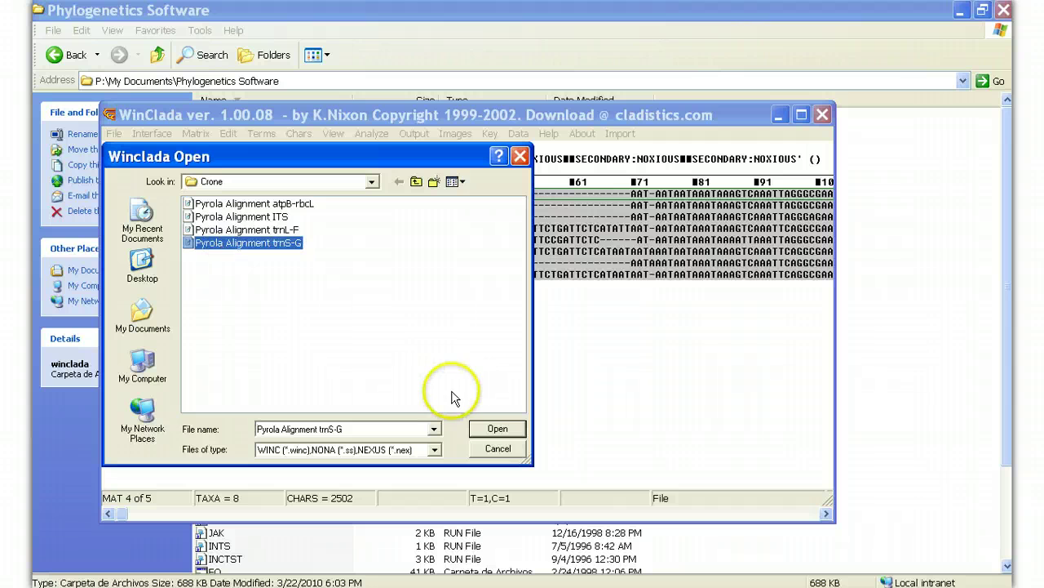
click(498, 429)
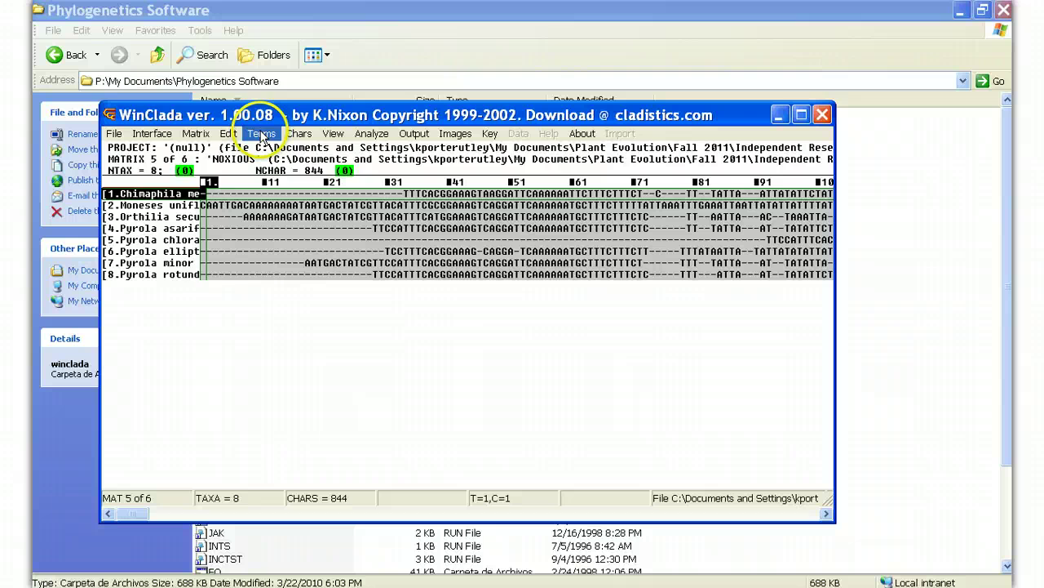
- Merge Matrix 4 (2502 characters) with Matrix 5 (trnS-G) into a 3346-character matrix
click(197, 134)
click(236, 410)
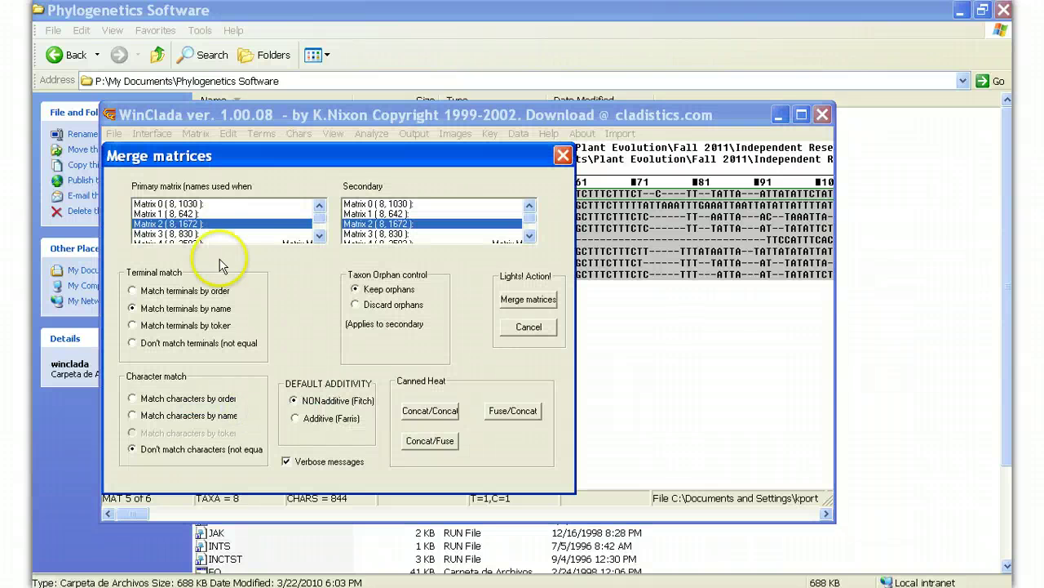
click(319, 235)
click(319, 235)
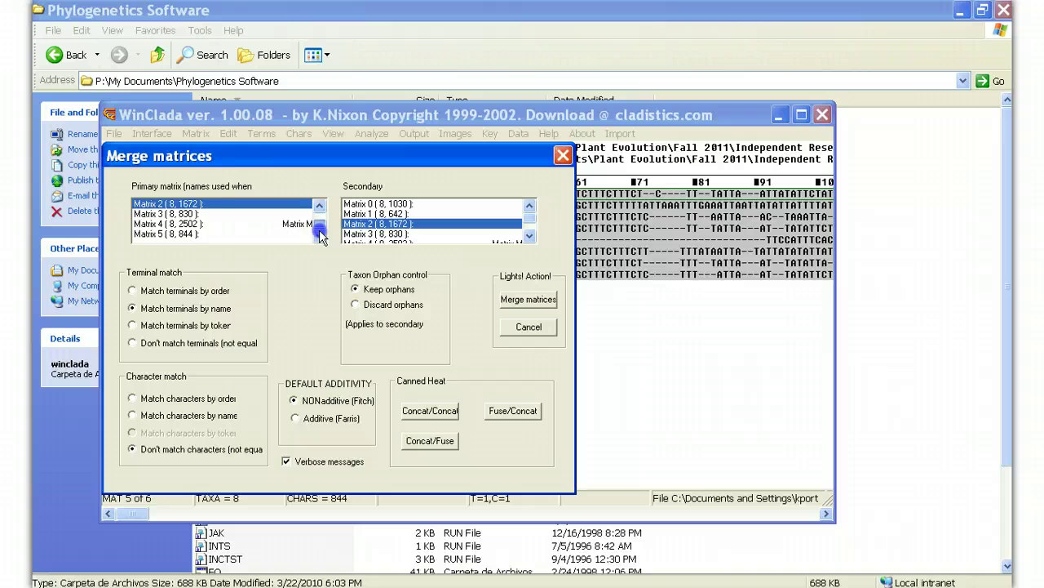
click(181, 225)
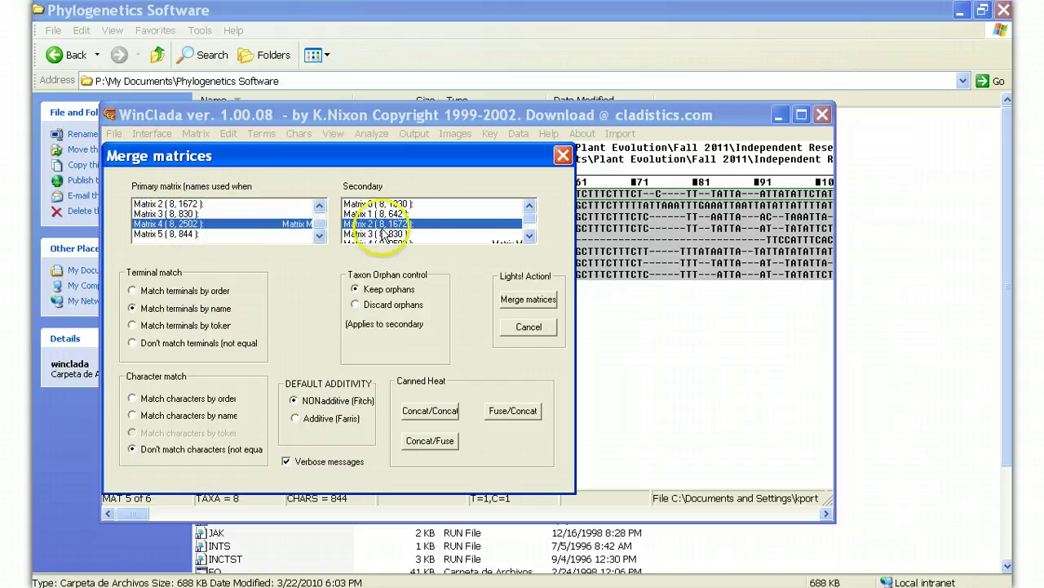
click(527, 225)
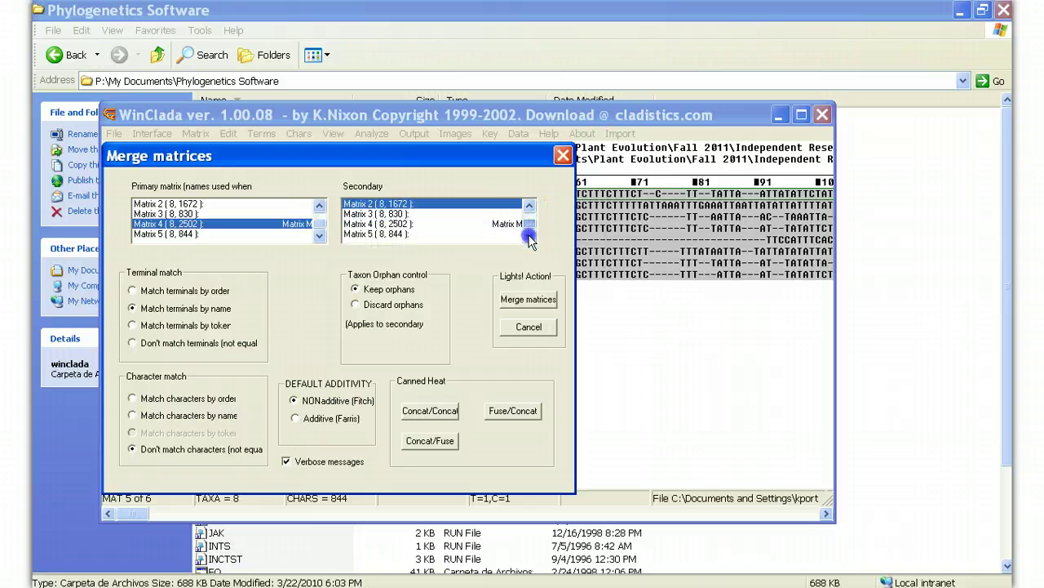
click(380, 236)
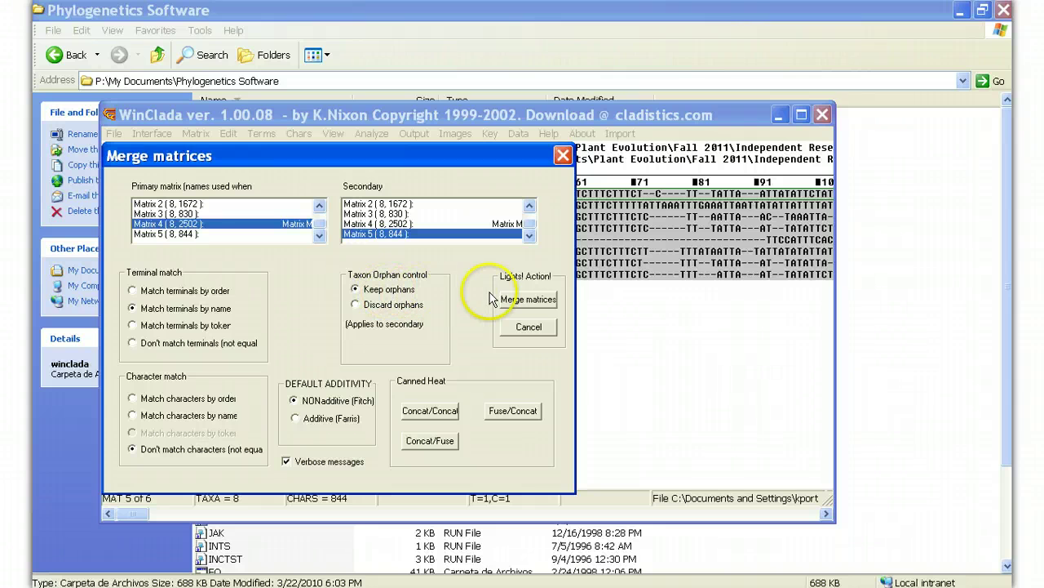
click(514, 301)
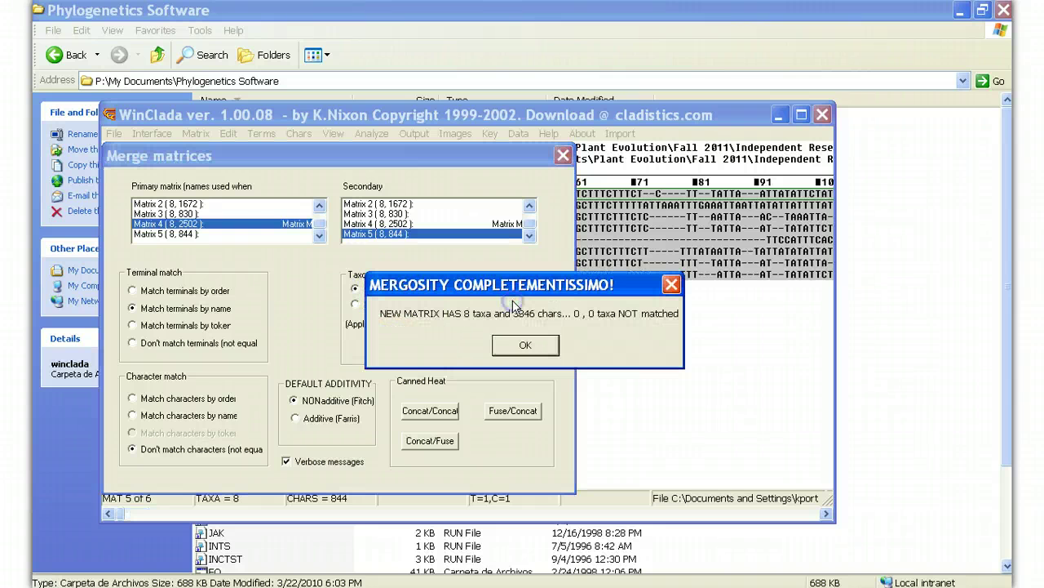
click(526, 347)
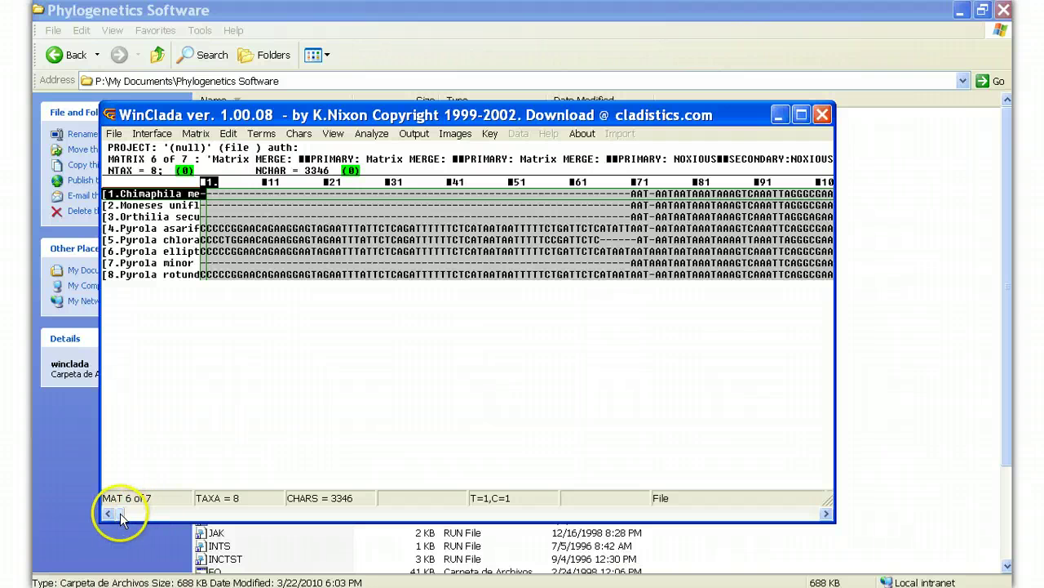
mouse_move(121, 515)
mouse_down()
mouse_move(383, 522)
mouse_move(751, 506)
mouse_move(741, 508)
mouse_move(819, 516)
mouse_move(184, 514)
mouse_move(109, 524)
mouse_up()
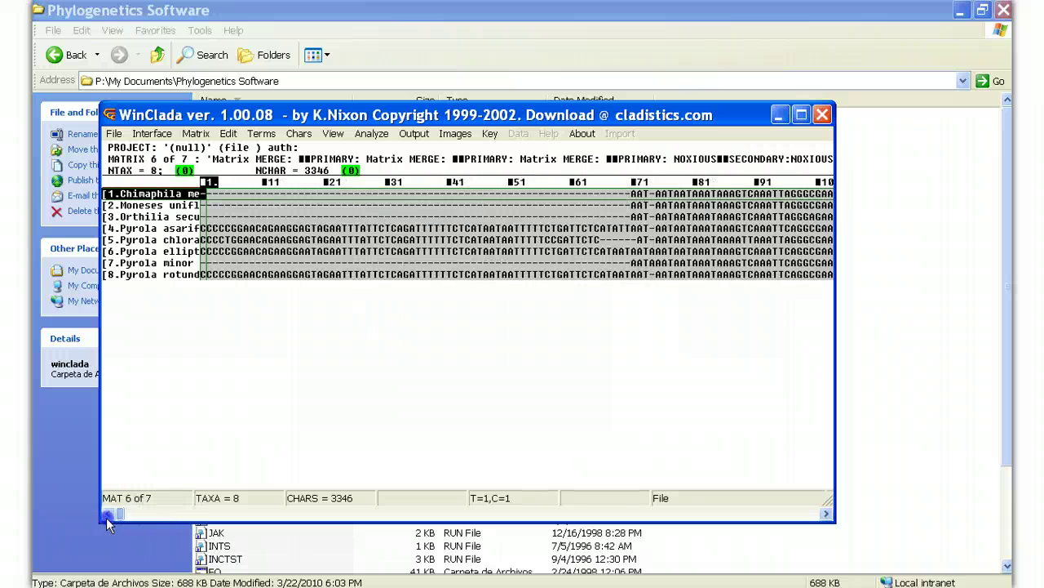
click(371, 135)
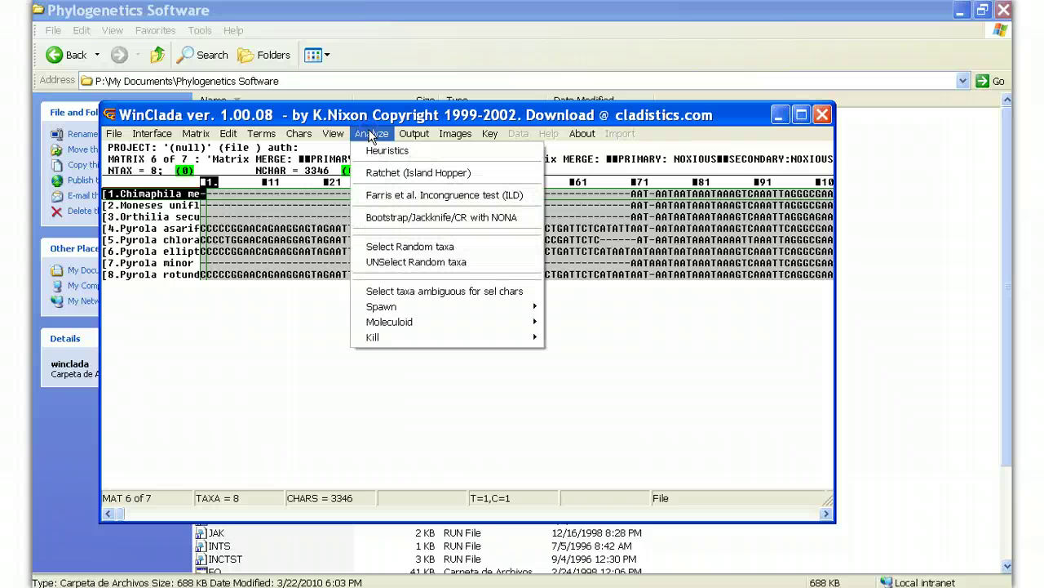
click(371, 135)
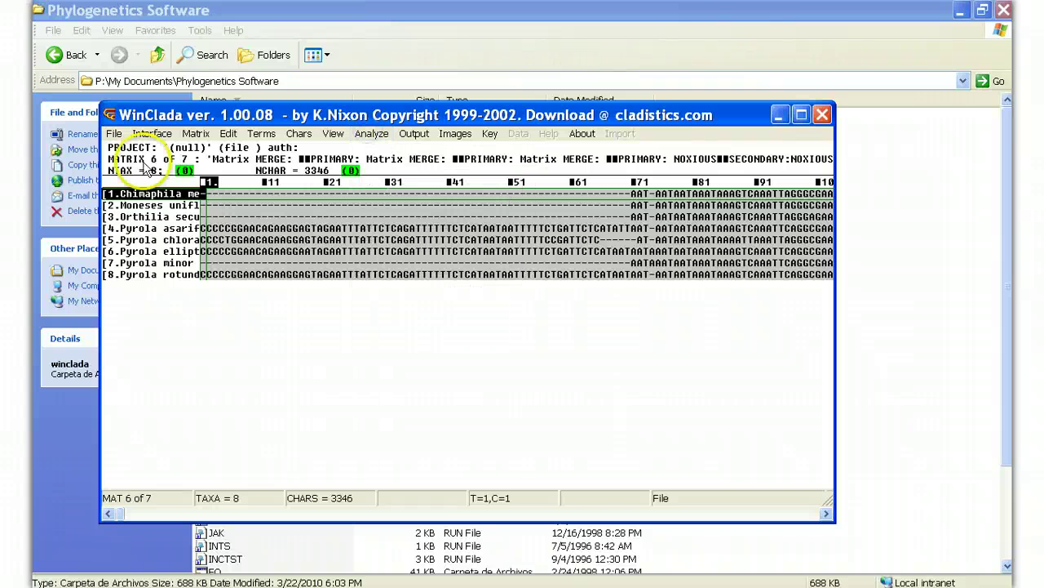
- Move the Orthilia taxon to the beginning of the matrix and unselect all terms
click(152, 217)
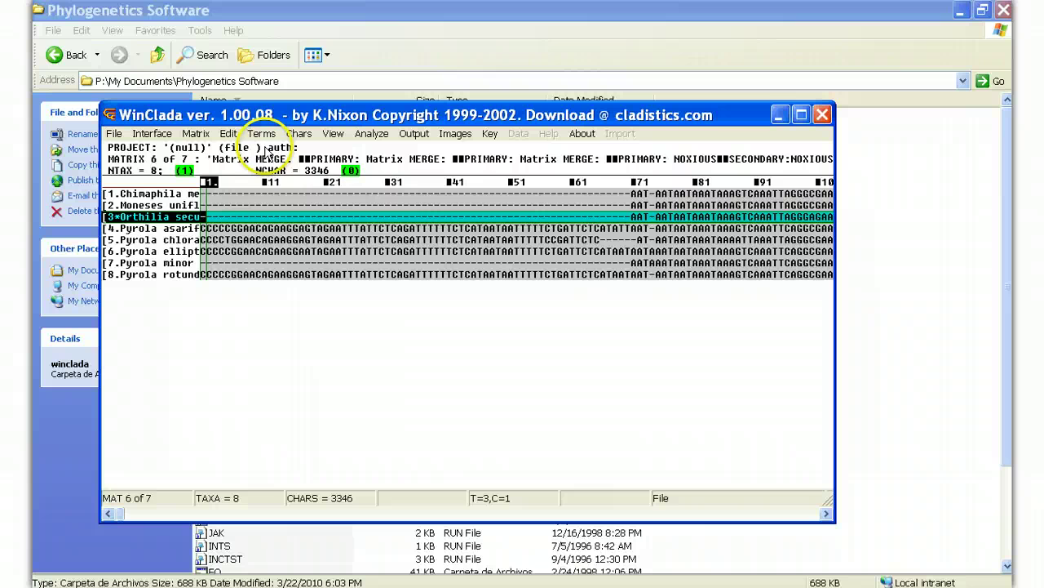
click(265, 134)
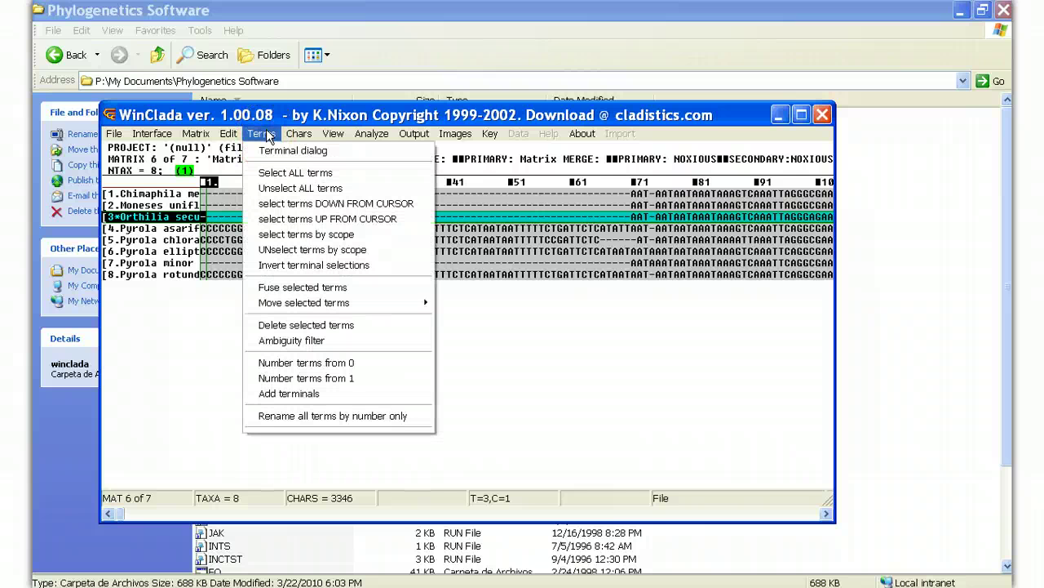
mouse_move(391, 304)
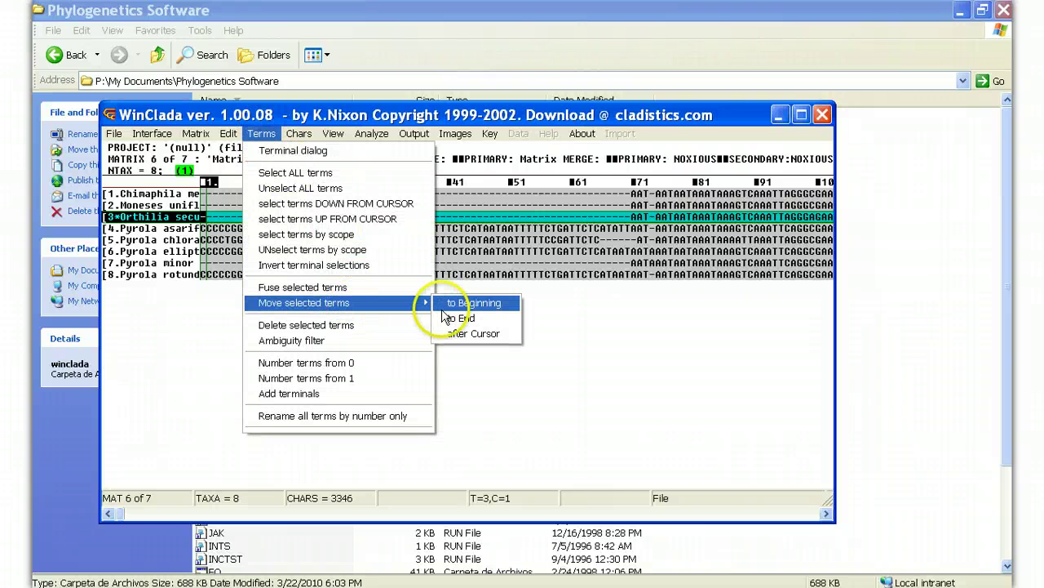
click(451, 304)
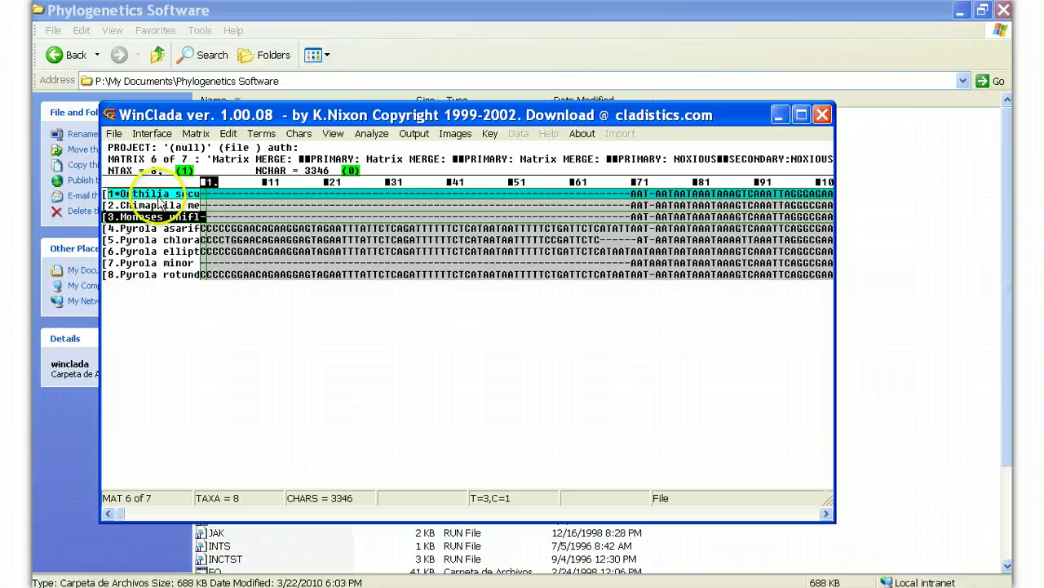
click(262, 134)
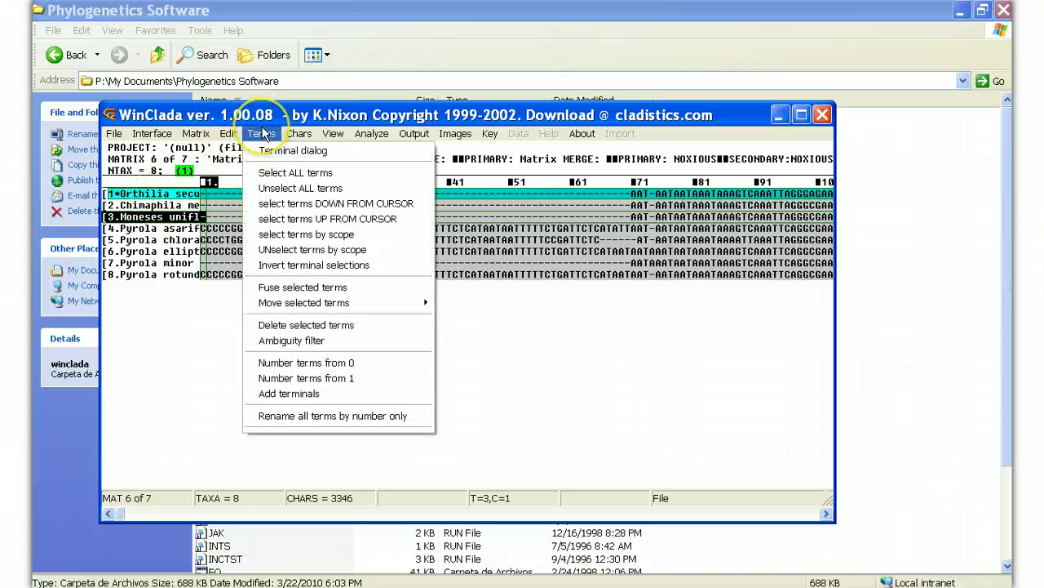
click(277, 187)
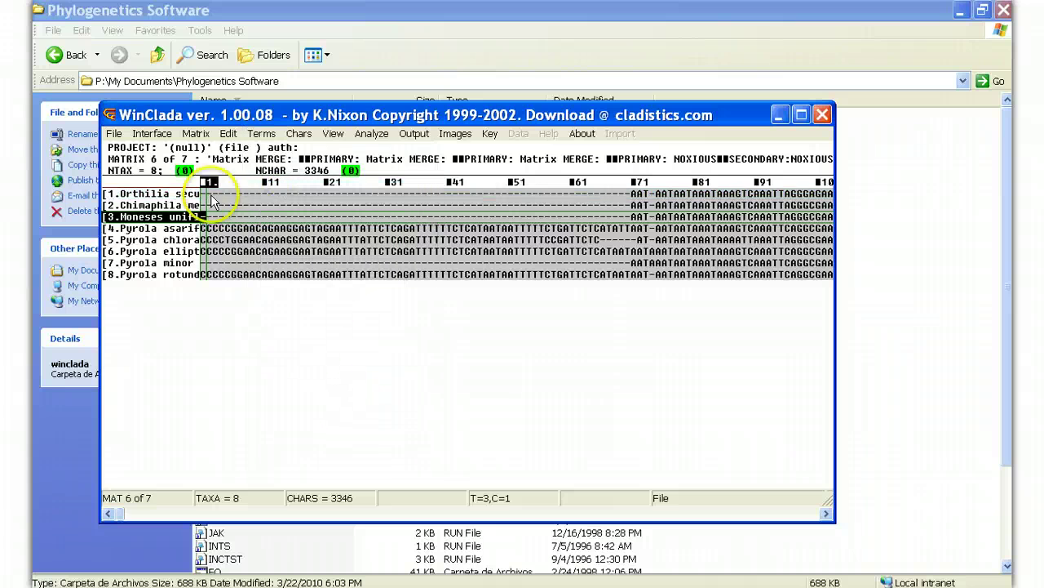
- Move Chimaphila to the beginning, ahead of Orthilia, and unselect all terms
click(164, 205)
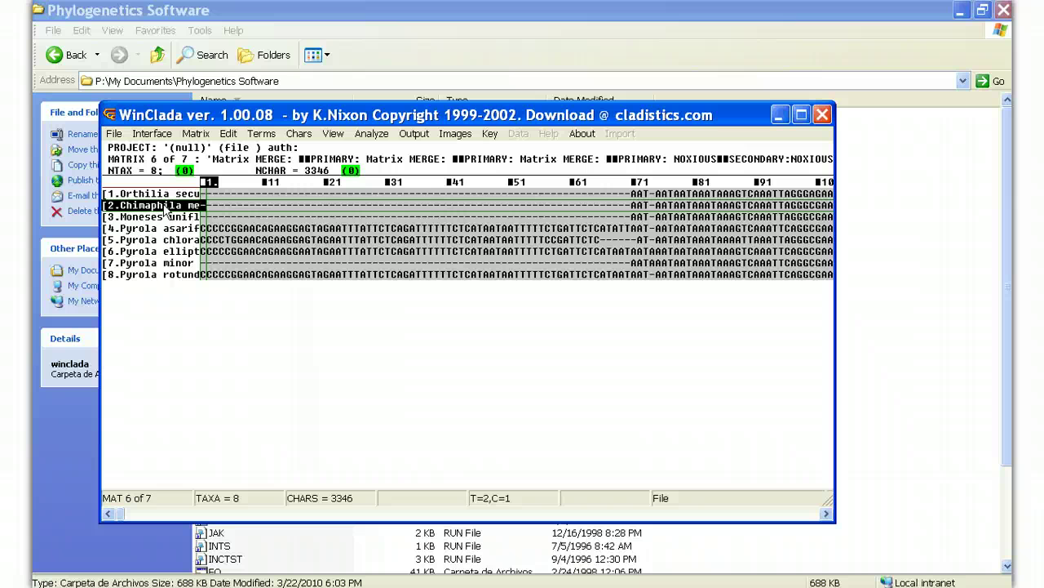
click(165, 208)
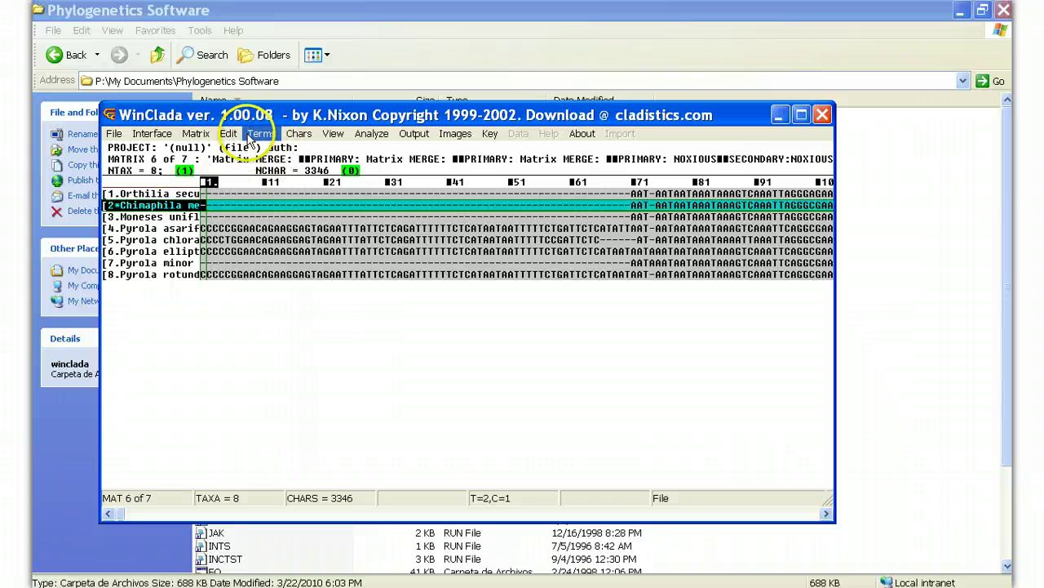
click(252, 137)
mouse_move(343, 303)
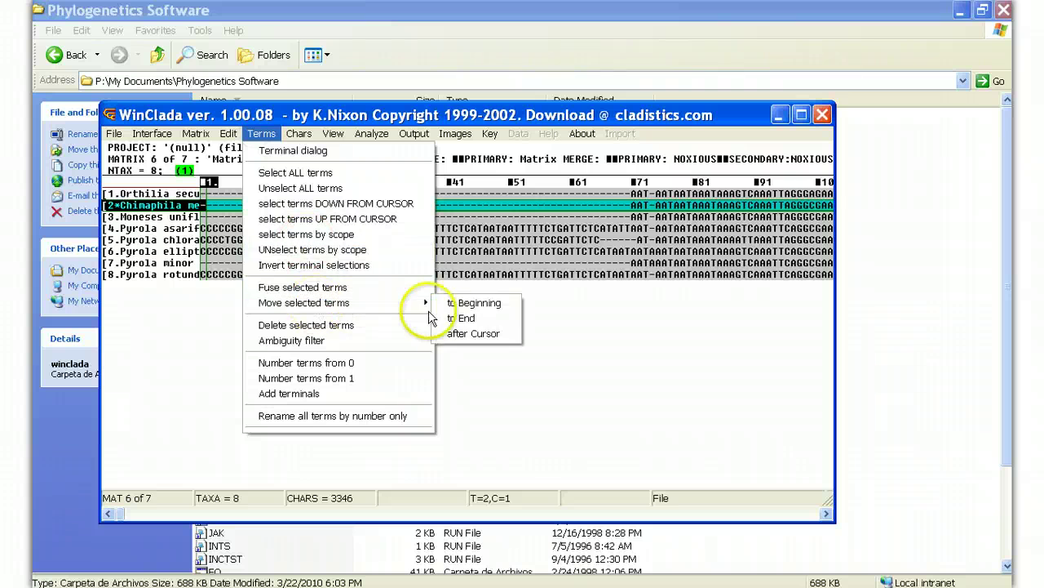
click(445, 303)
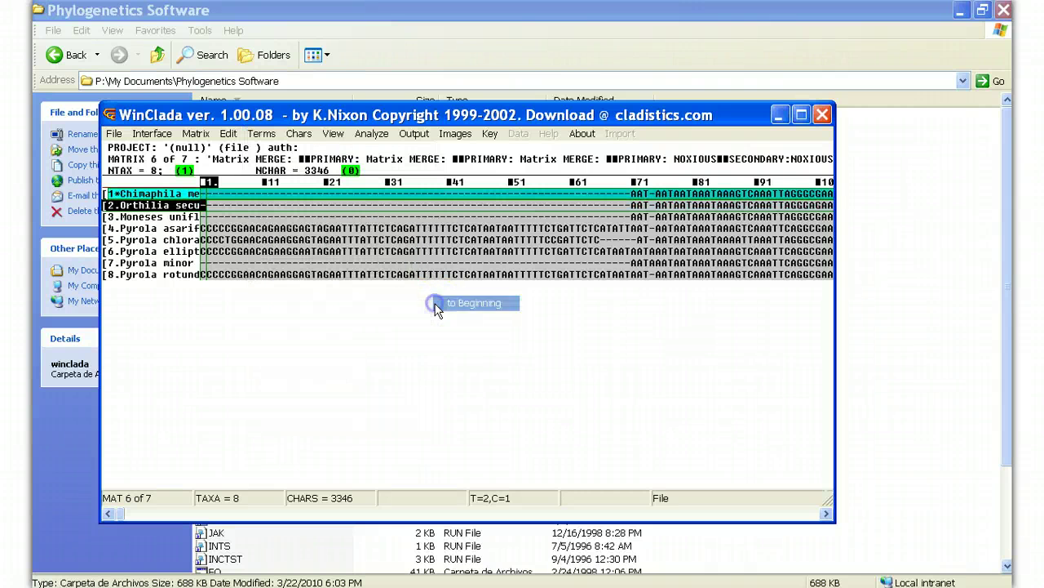
click(141, 217)
click(135, 194)
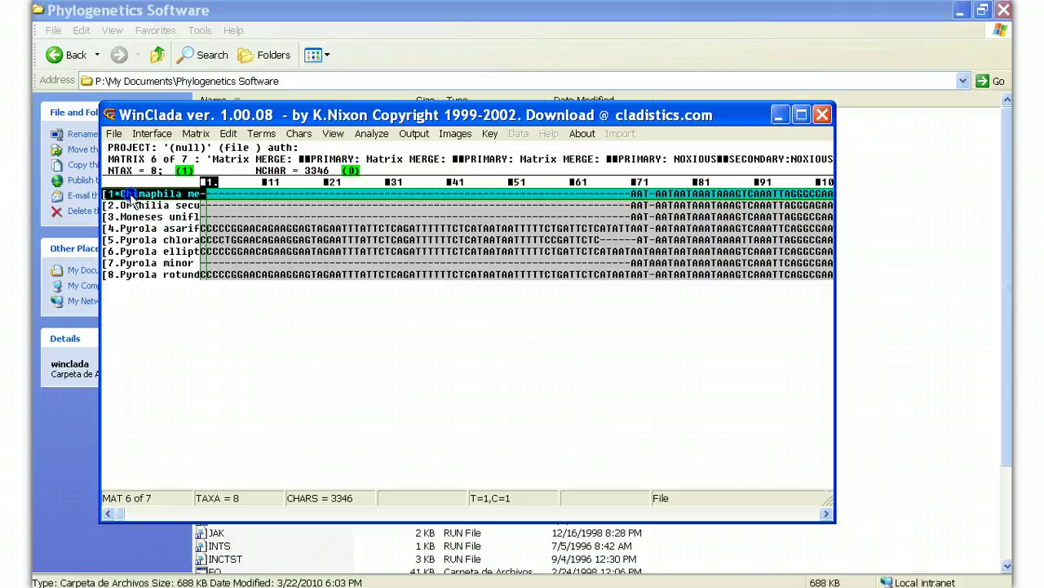
click(278, 135)
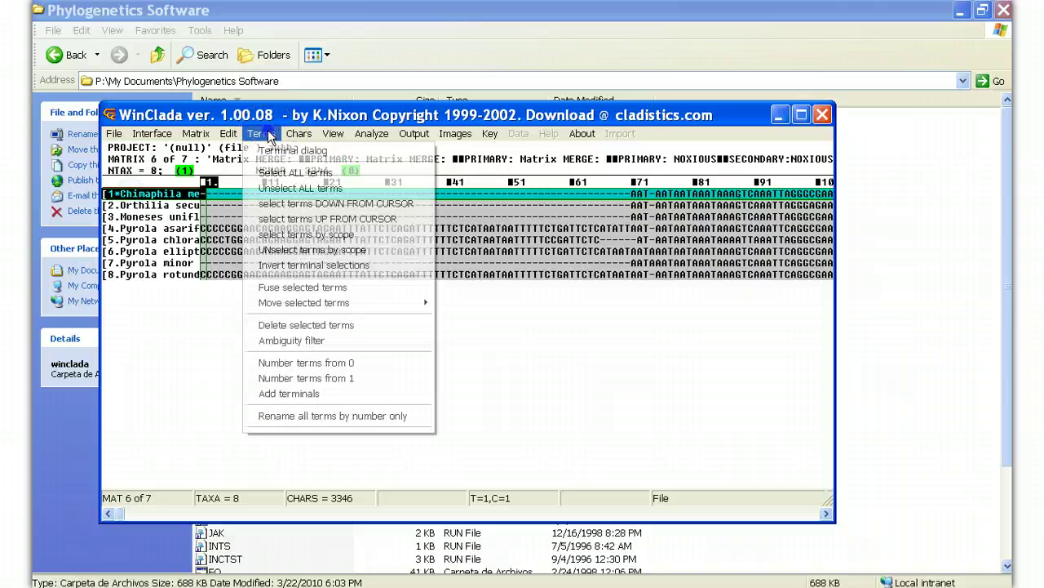
click(291, 189)
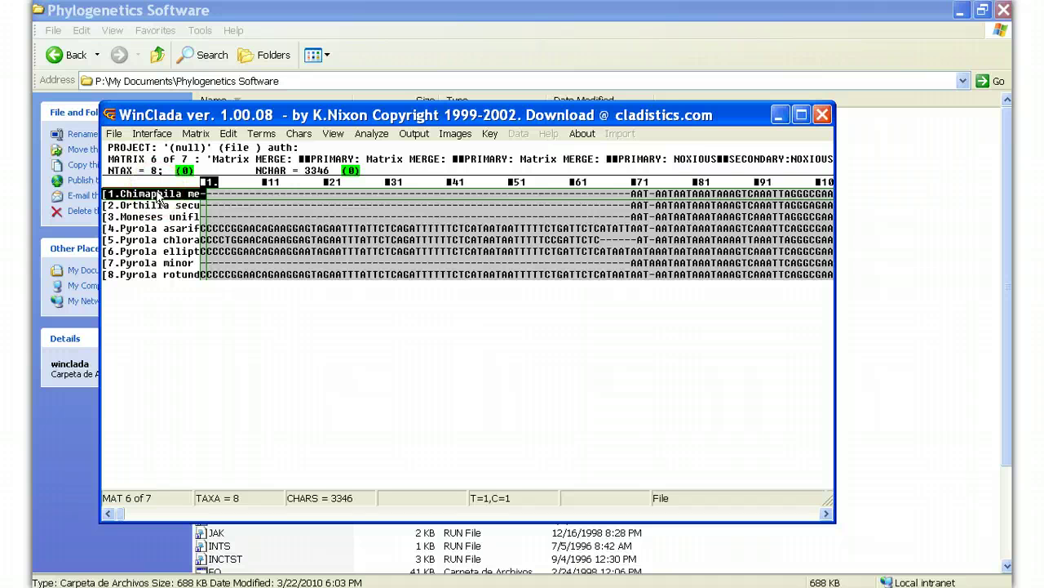
- Run an Analyze > Heuristics NONA search, yielding one 559-step tree rooted on Chimaphila
click(359, 137)
click(382, 151)
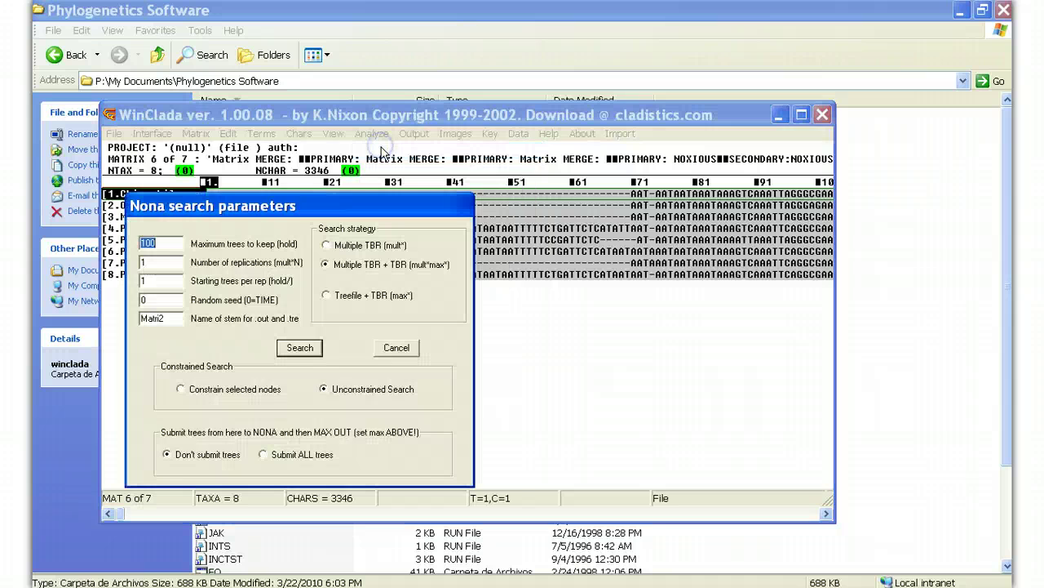
click(316, 355)
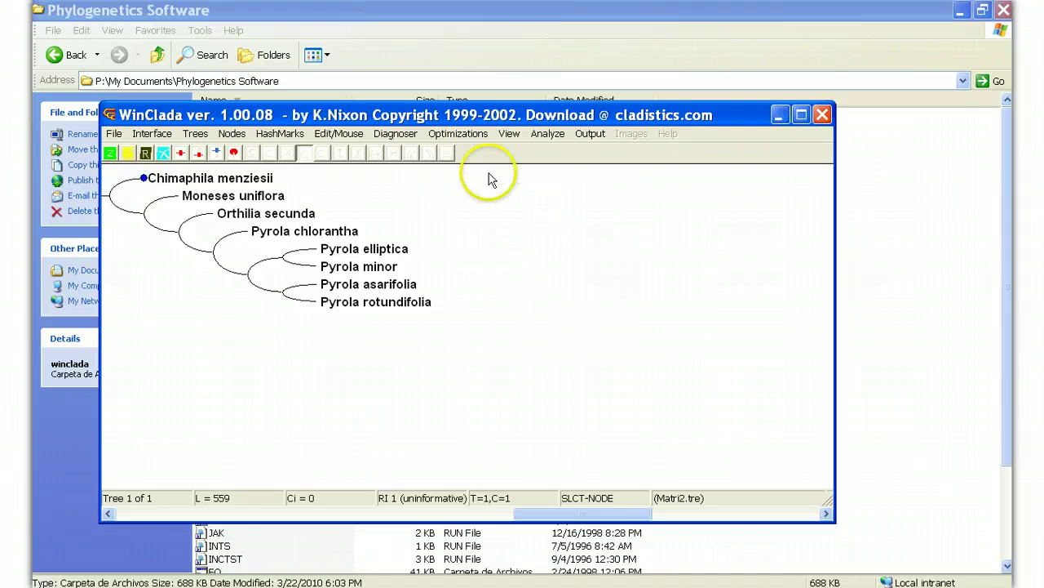
click(549, 133)
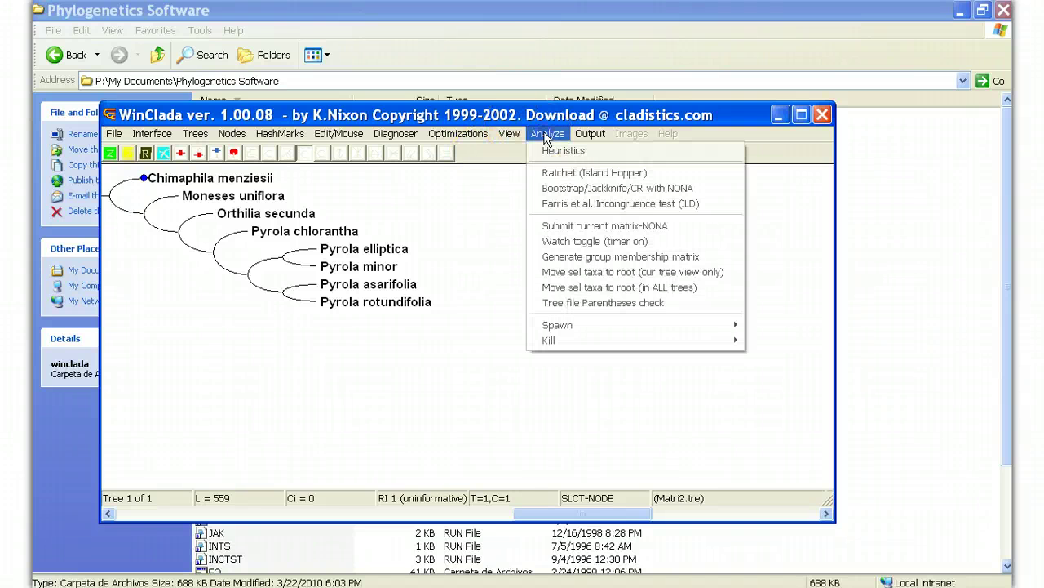
- Launch a NONA bootstrap run with stem name Matri3 from Analyze > Bootstrap/Jackknife/CR
click(559, 188)
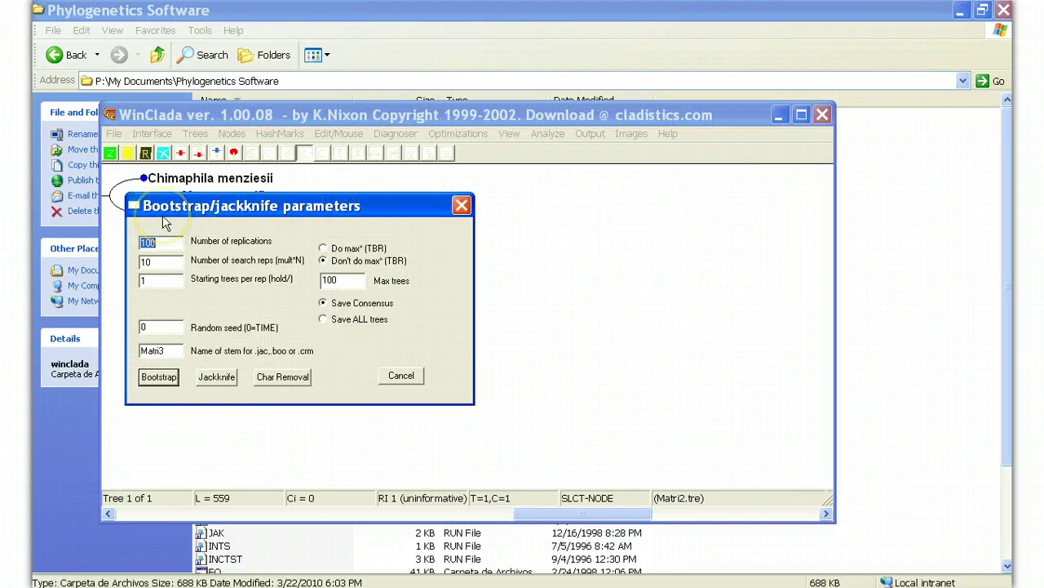
key(Return)
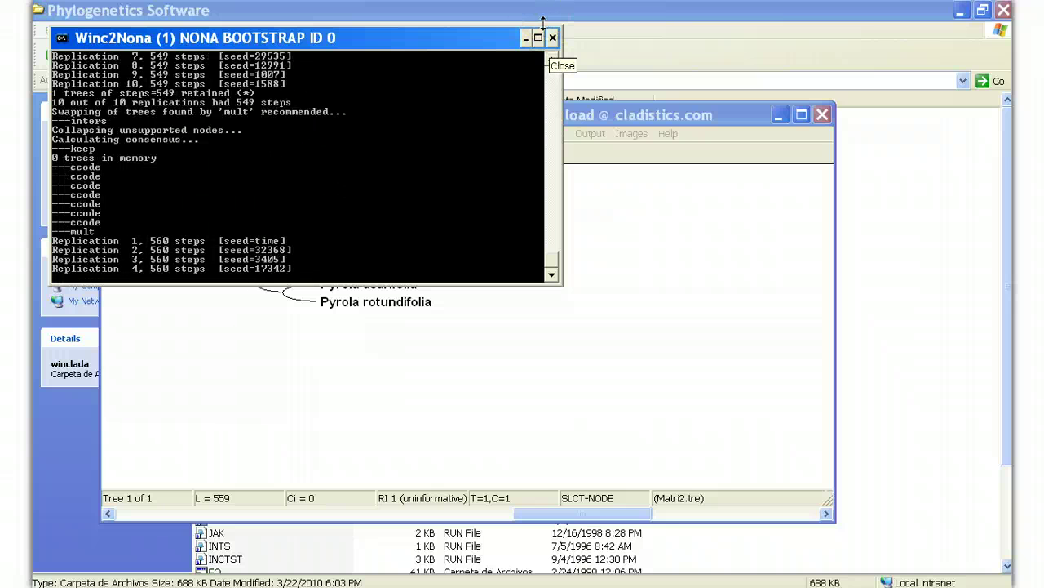
- Close the NONA bootstrap console to return to WinClada's consensus tree
click(551, 38)
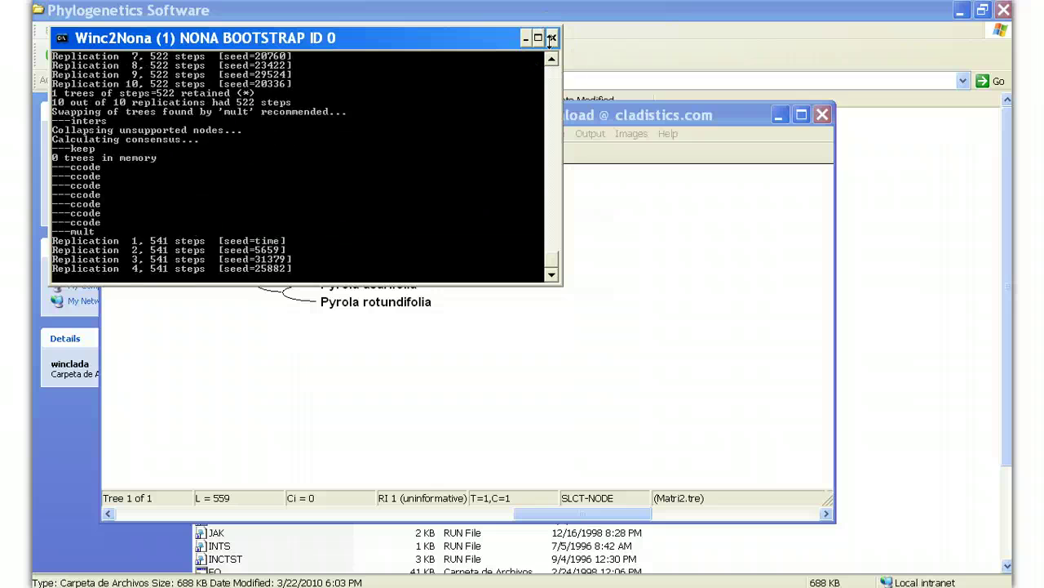